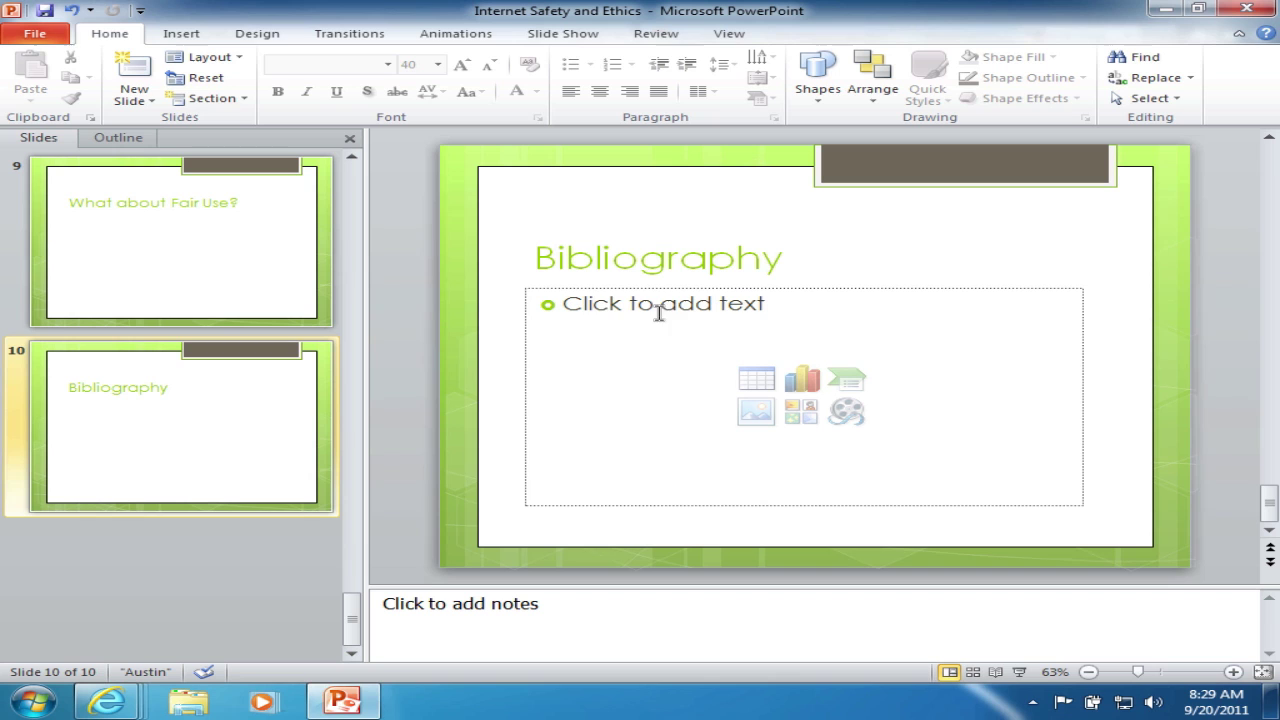
click(571, 304)
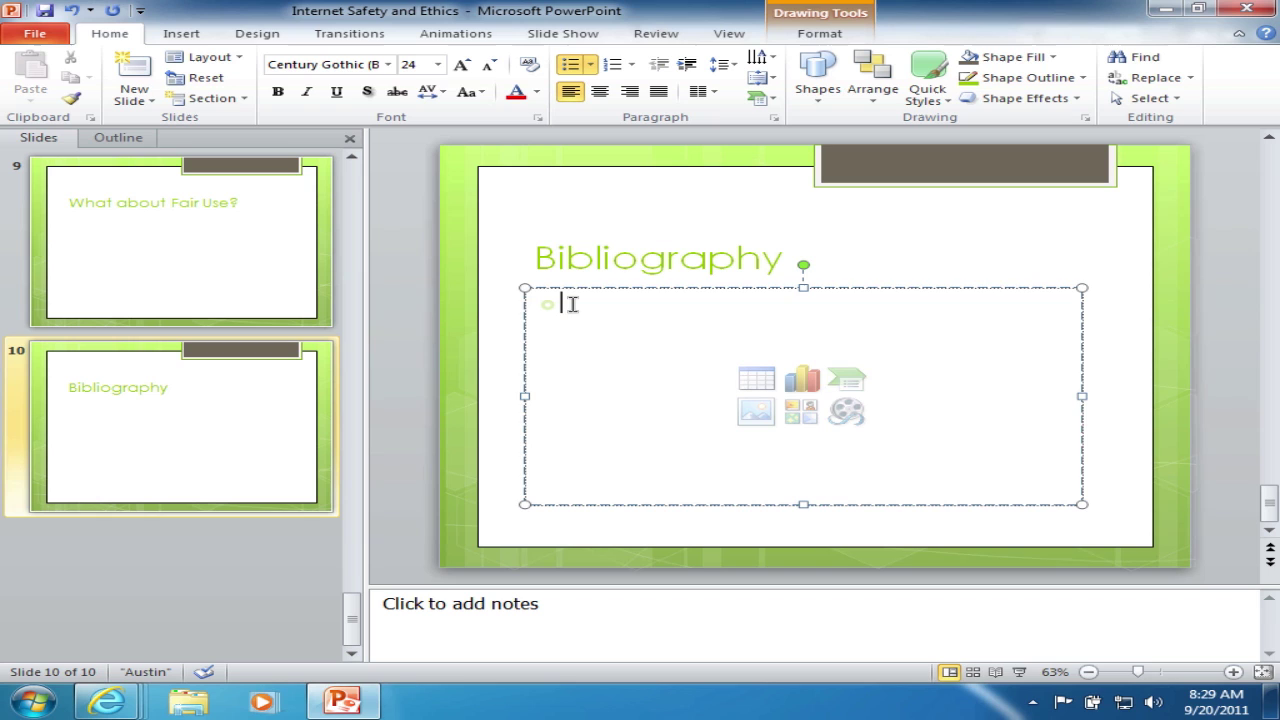
text(w)
key(BackSpace)
text(http:)
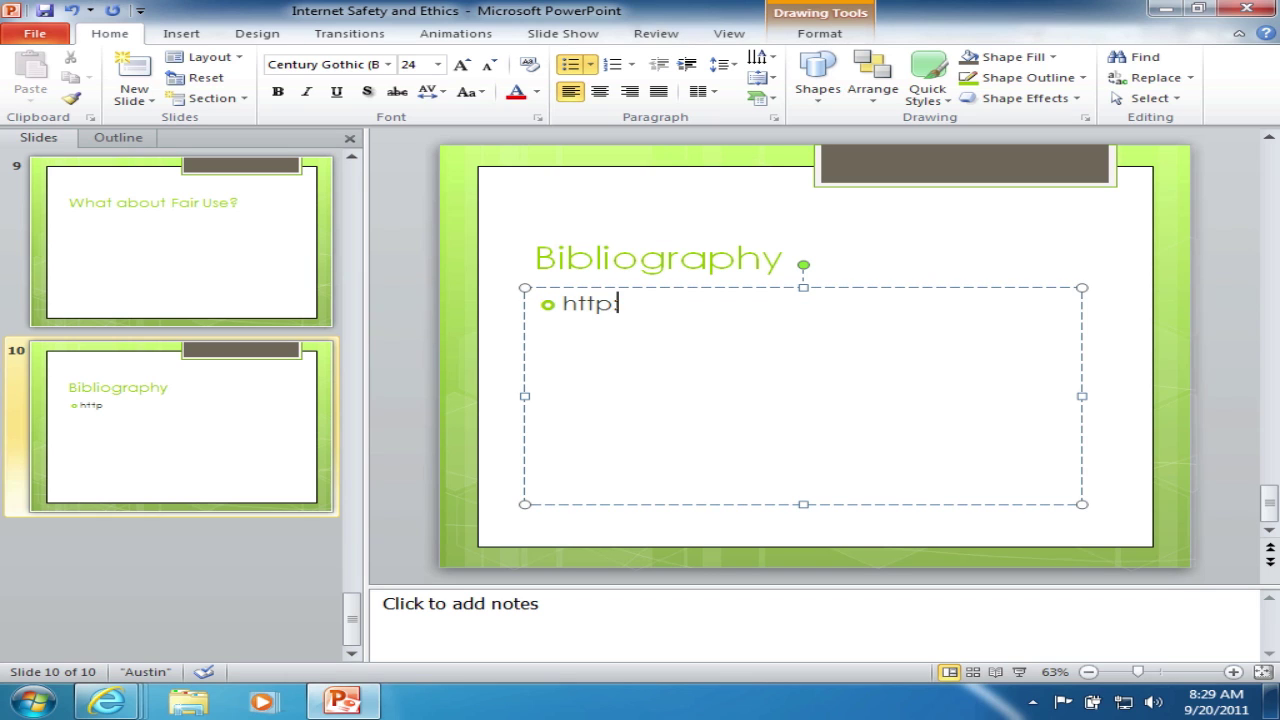
text(//)
text(d)
text(opyright.)
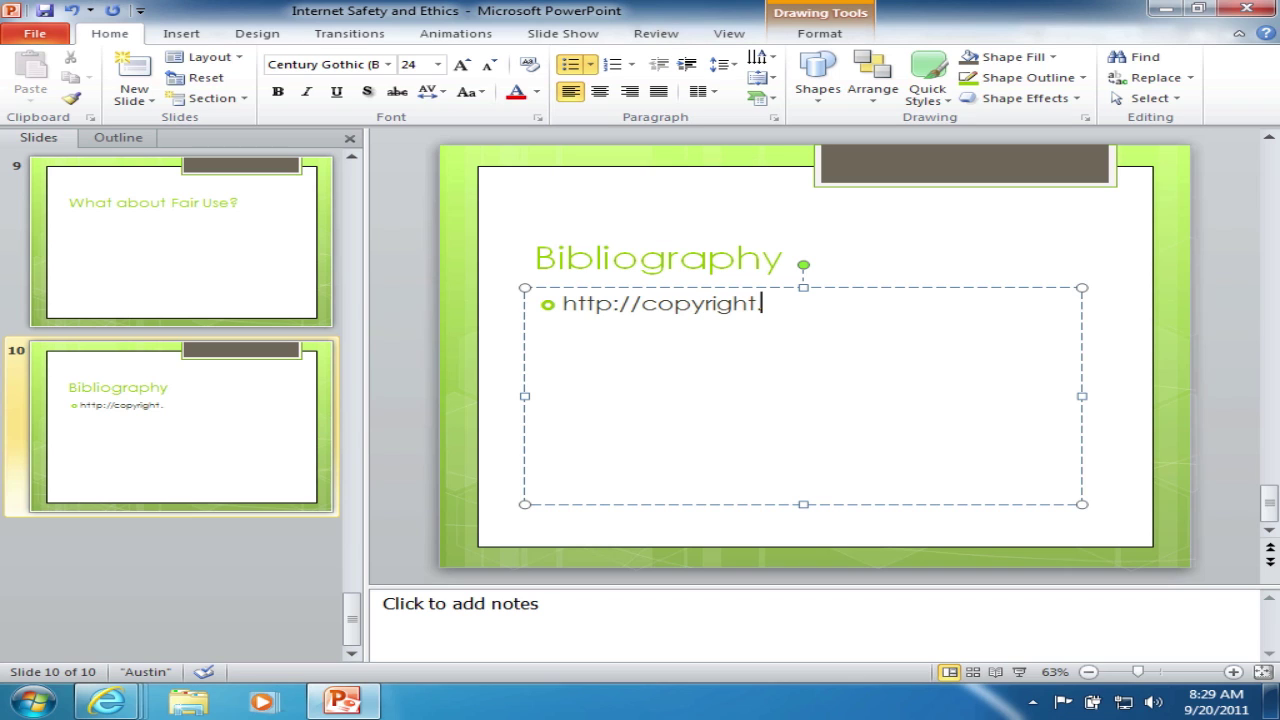
text(gov)
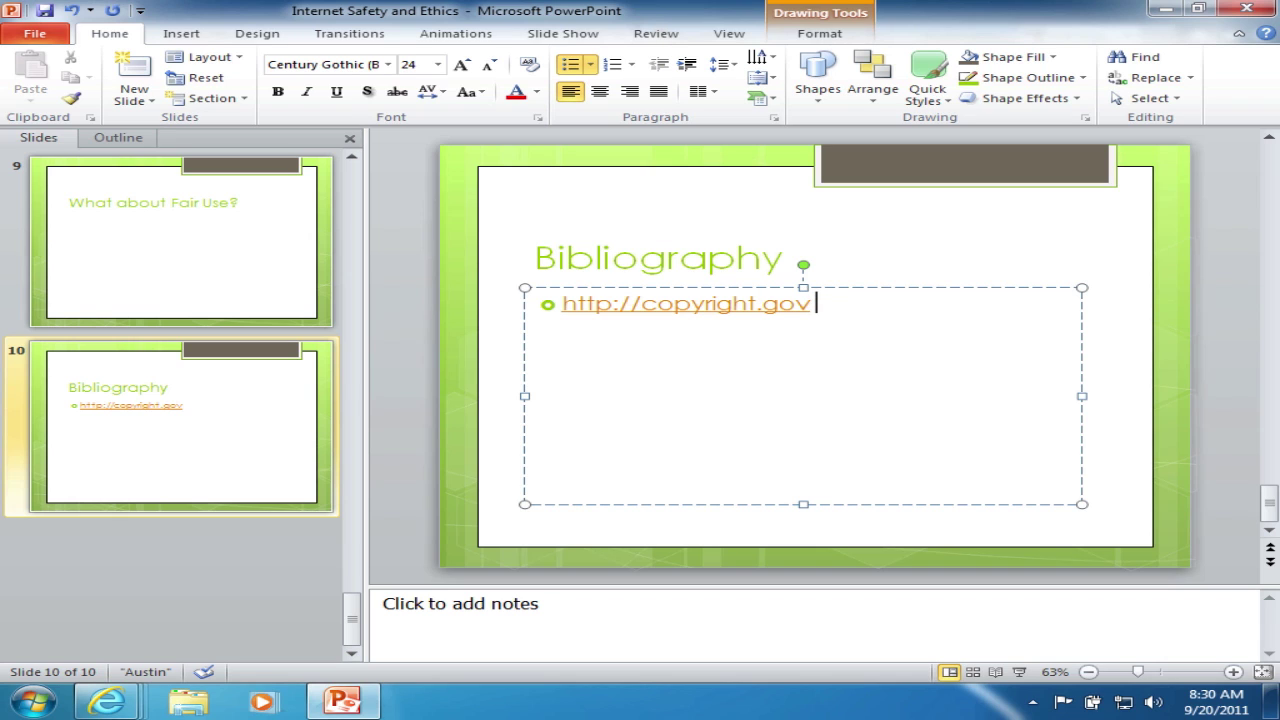
key(Return)
text(www.mitchellis)
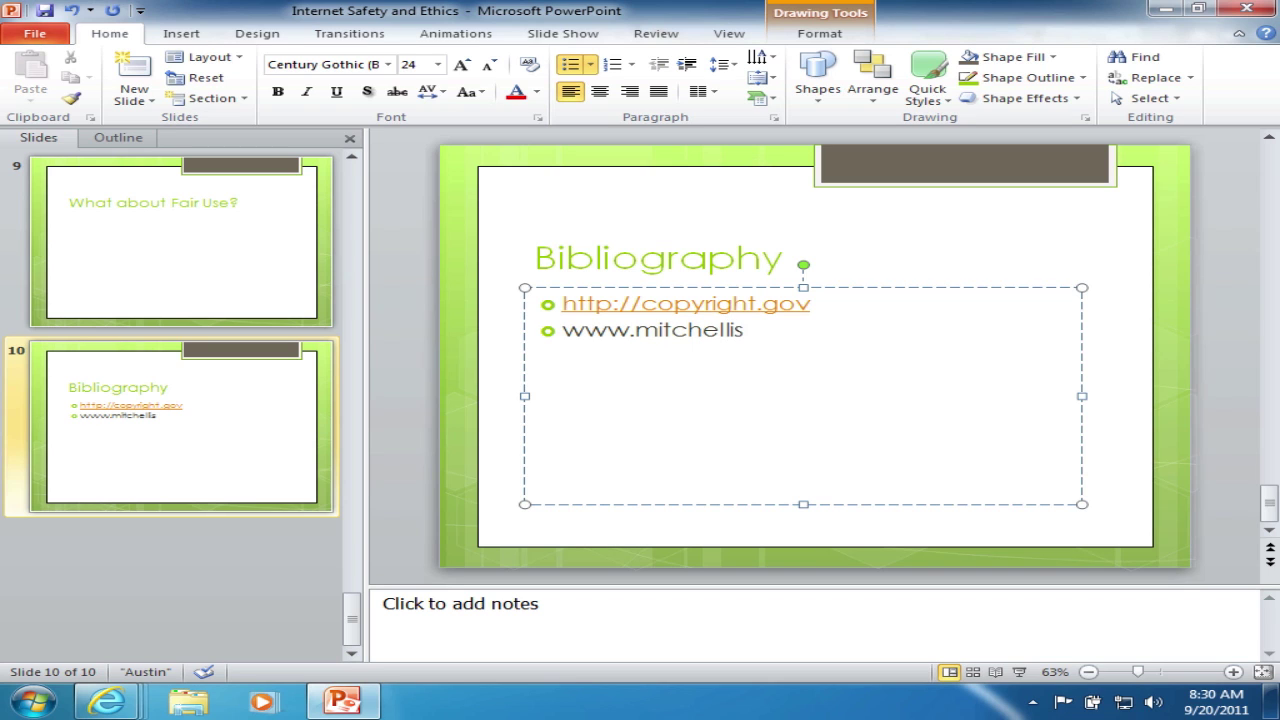
text(thecoolest.)
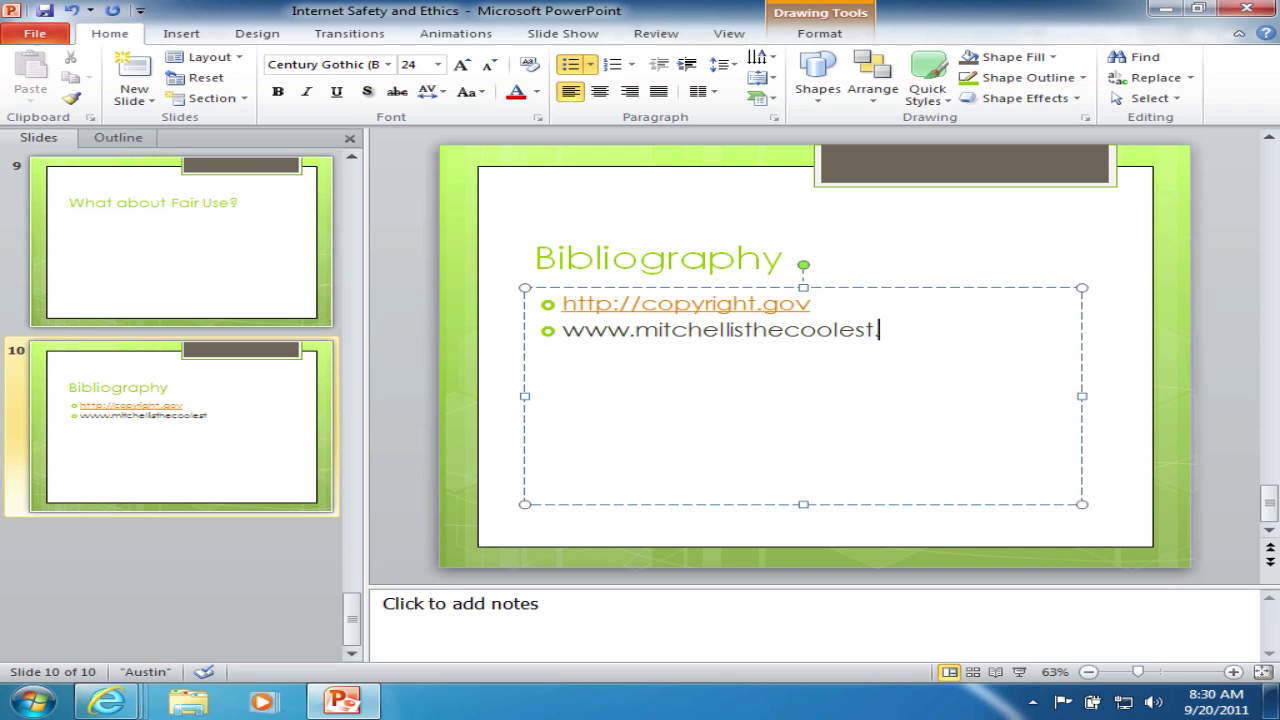
text(net)
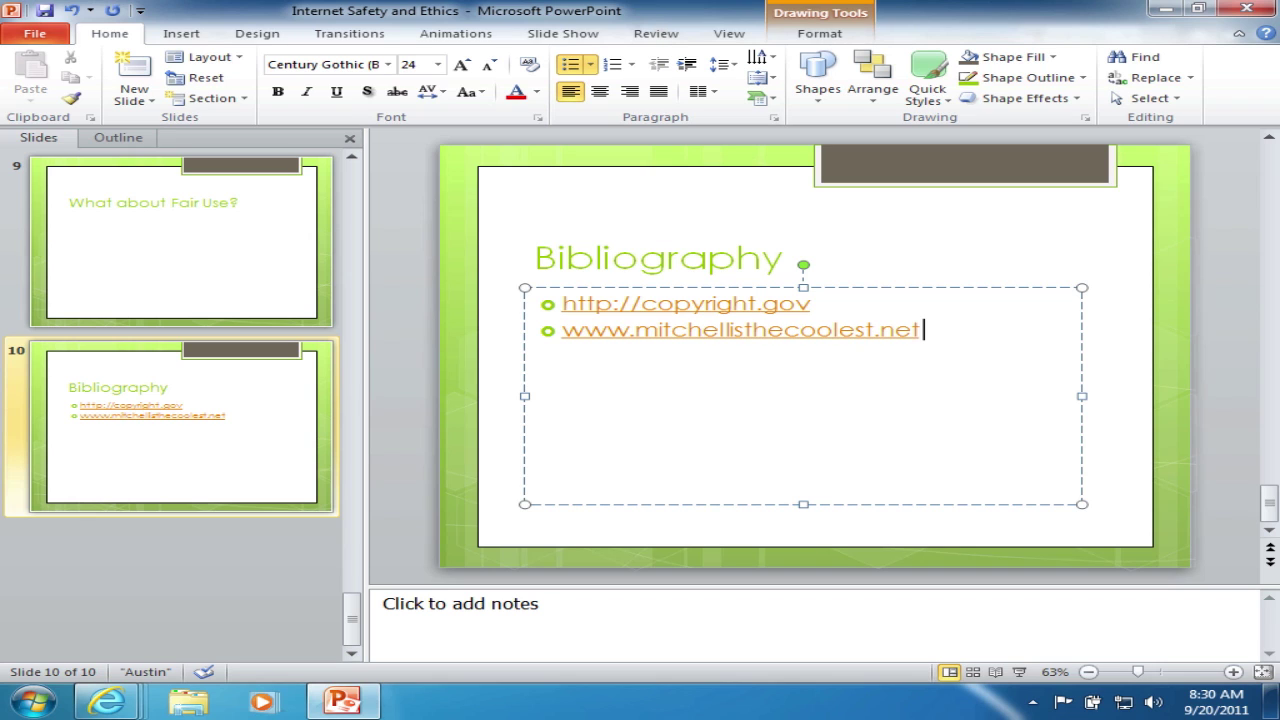
key(Return)
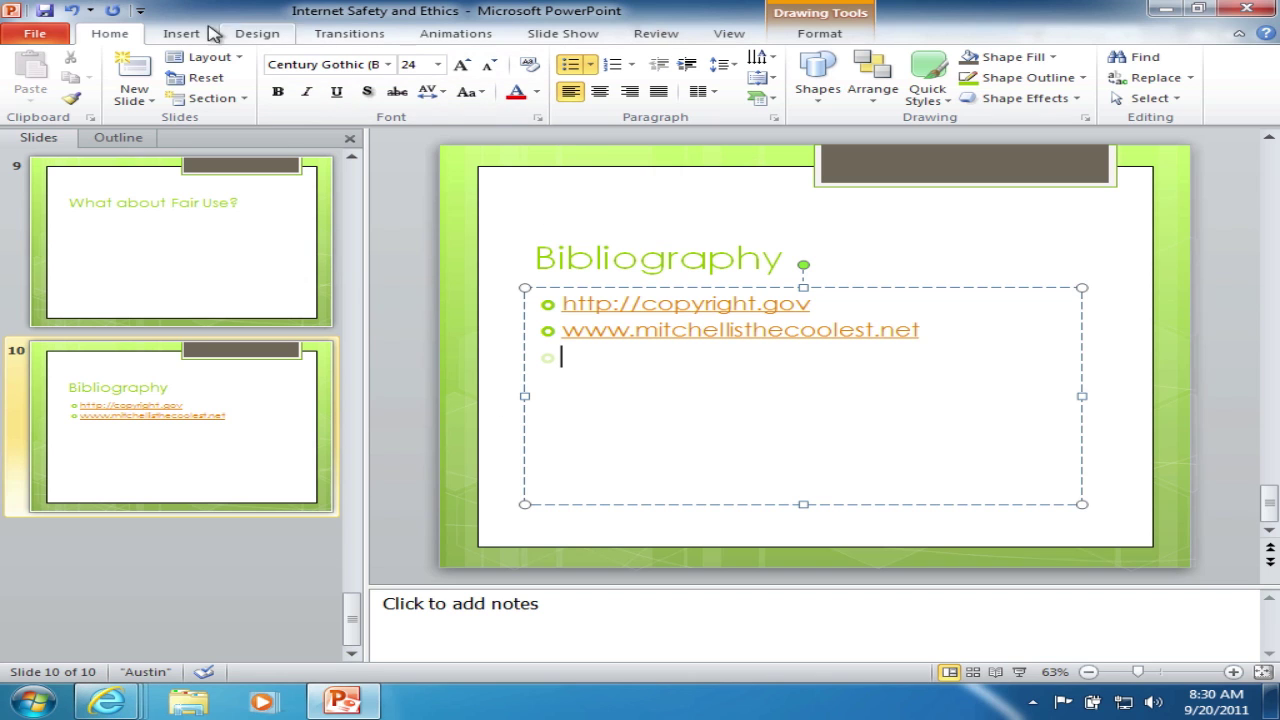
click(180, 35)
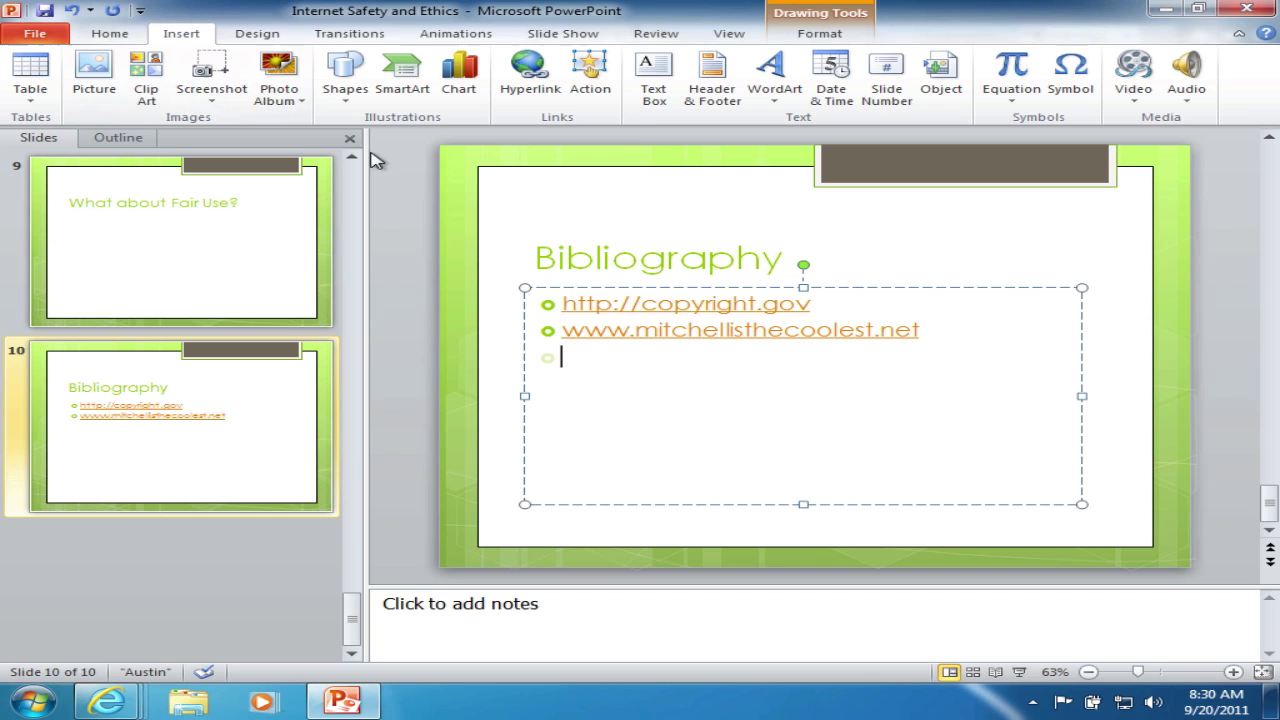
click(533, 72)
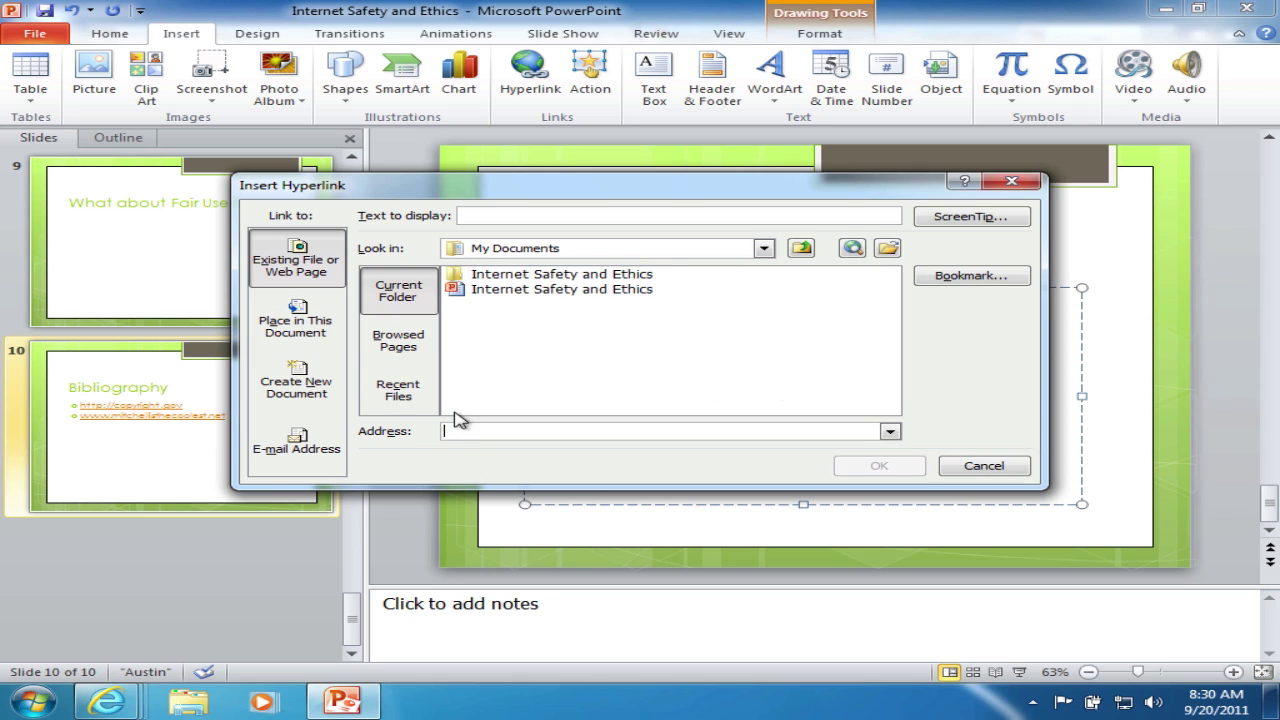
click(984, 466)
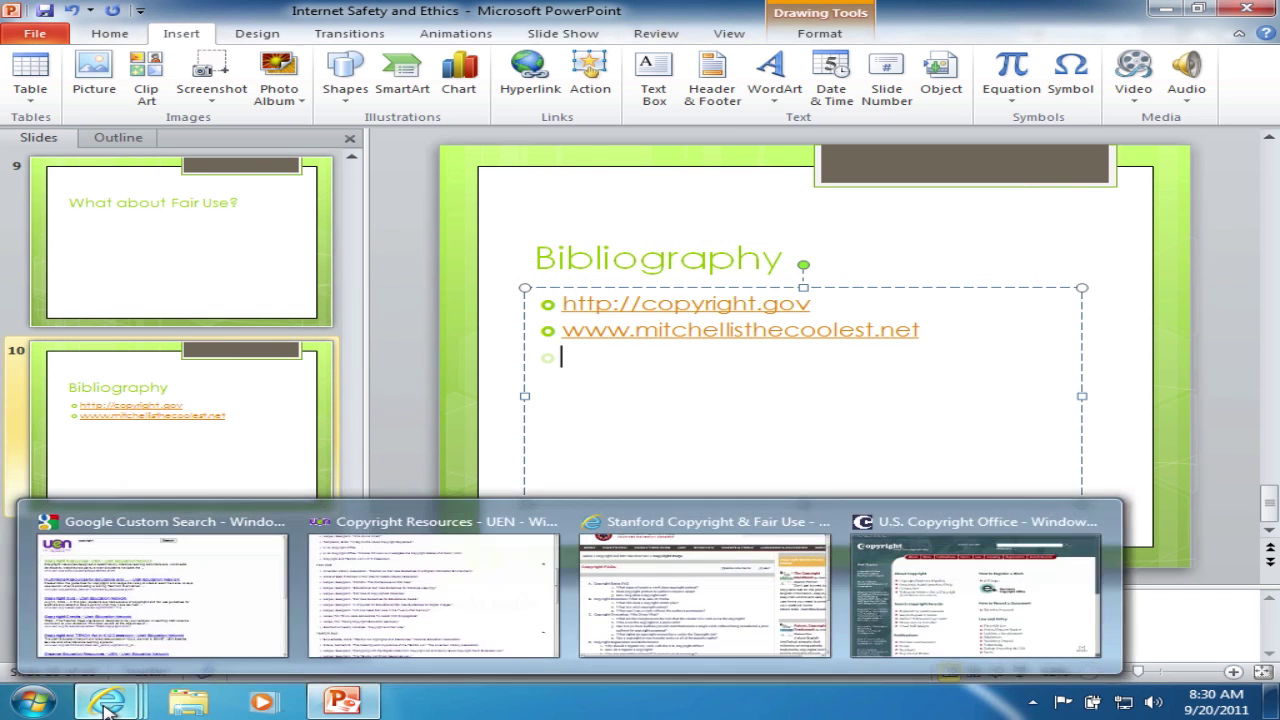
Copy the Stanford Copyright FAQs page address from Internet Explorer, then switch back to PowerPoint.
mouse_move(107, 707)
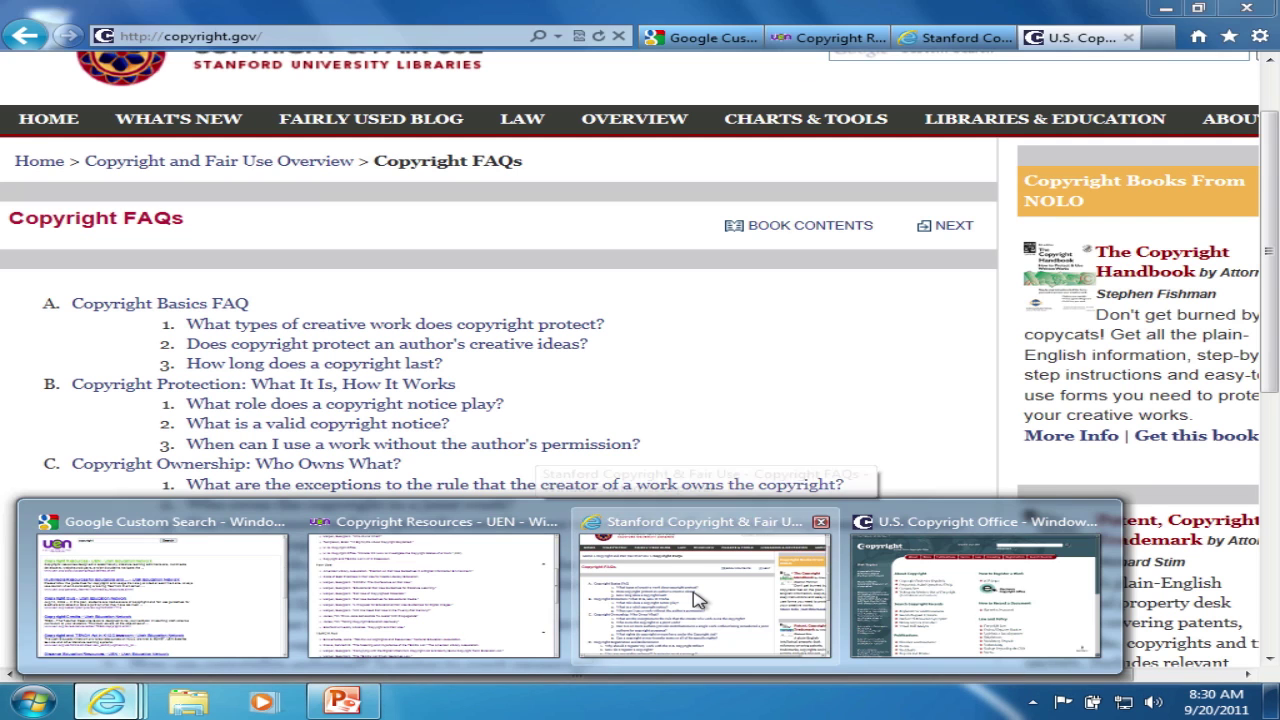
click(697, 600)
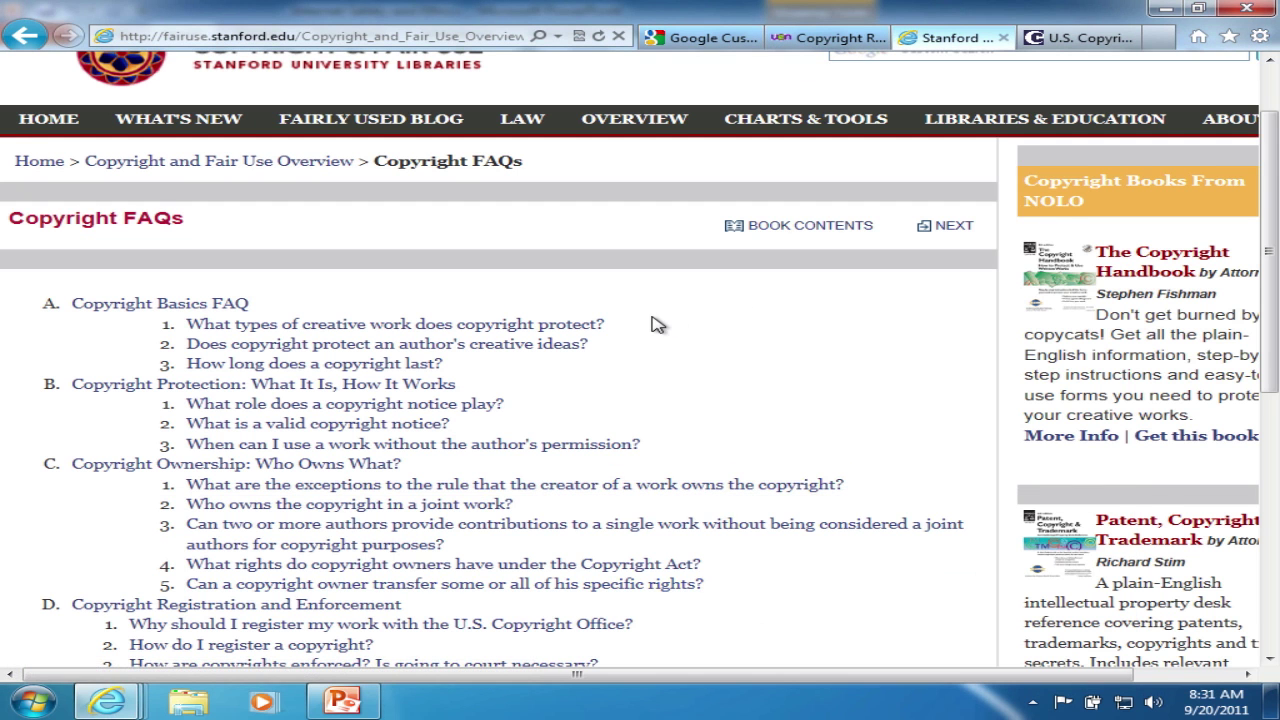
scroll(651, 323, up, 1)
scroll(651, 323, up, 1)
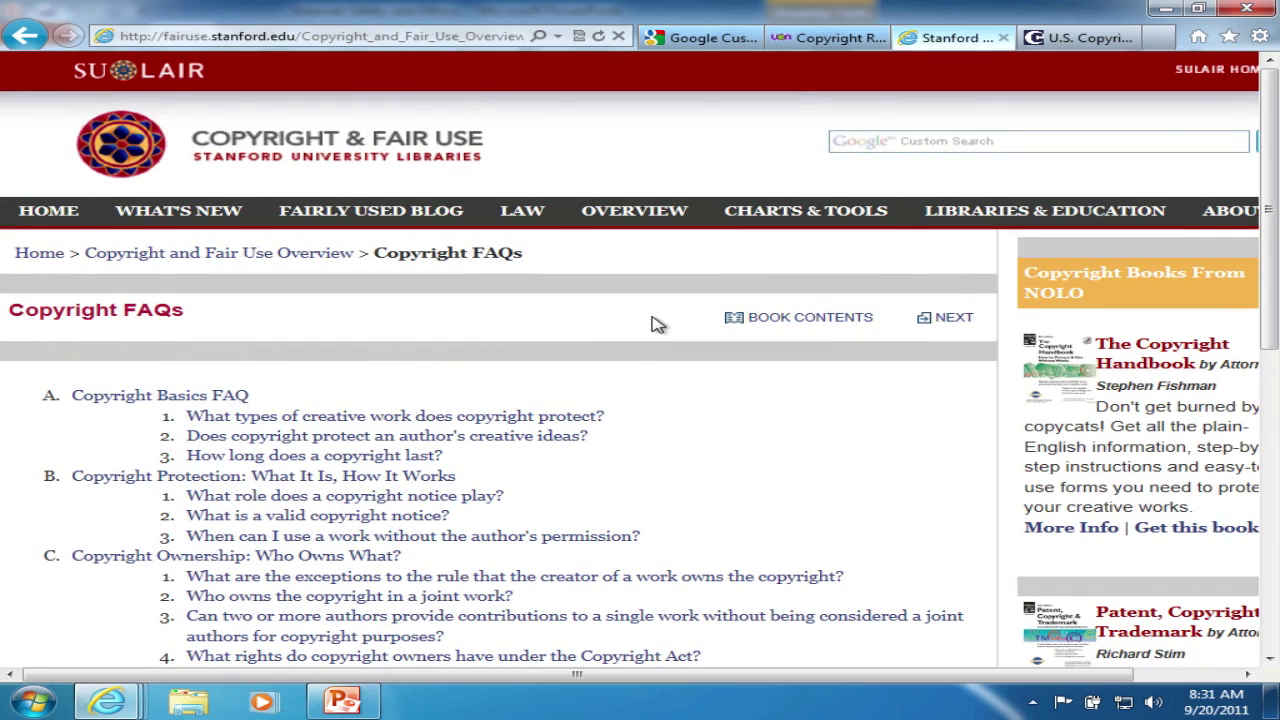
click(341, 38)
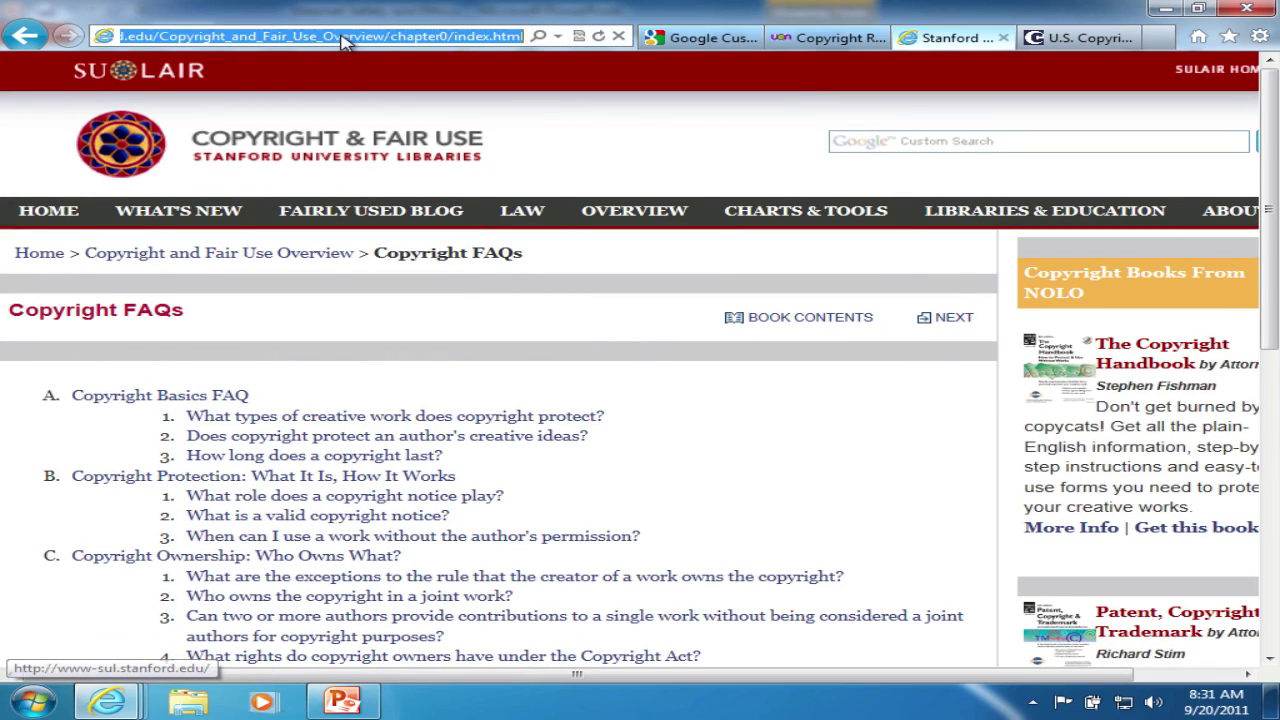
right_click(243, 34)
click(300, 97)
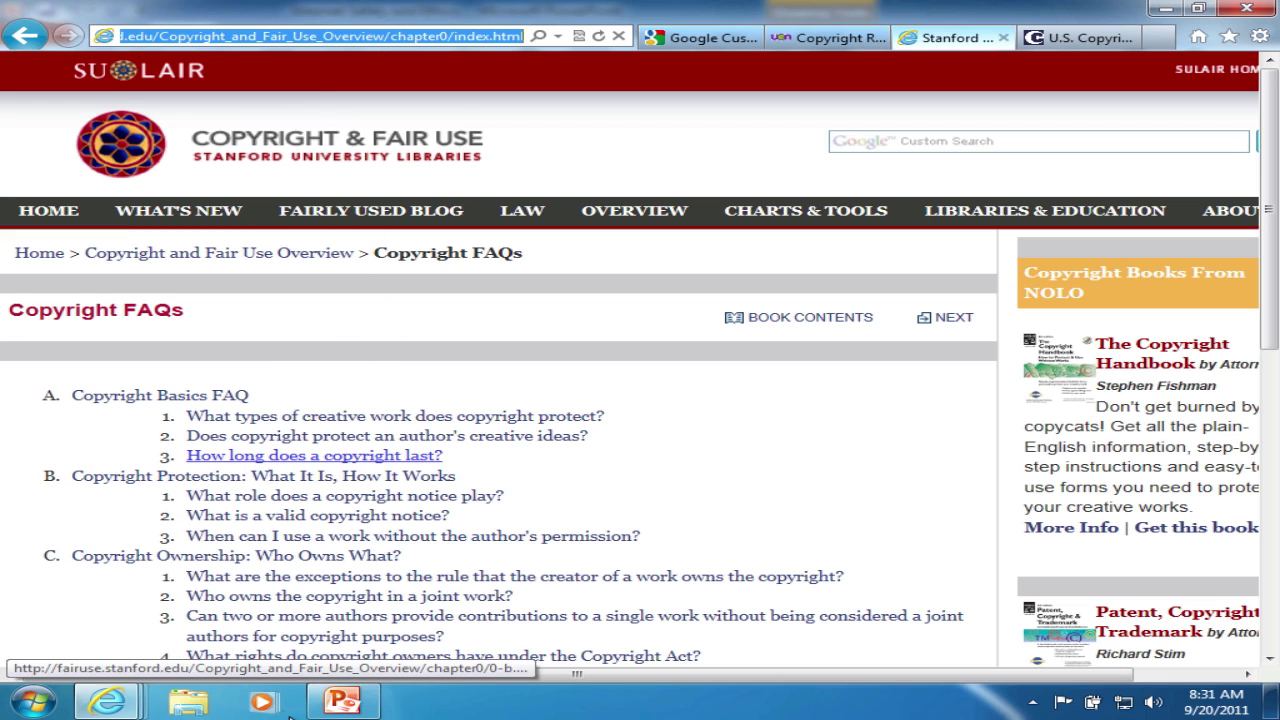
click(341, 702)
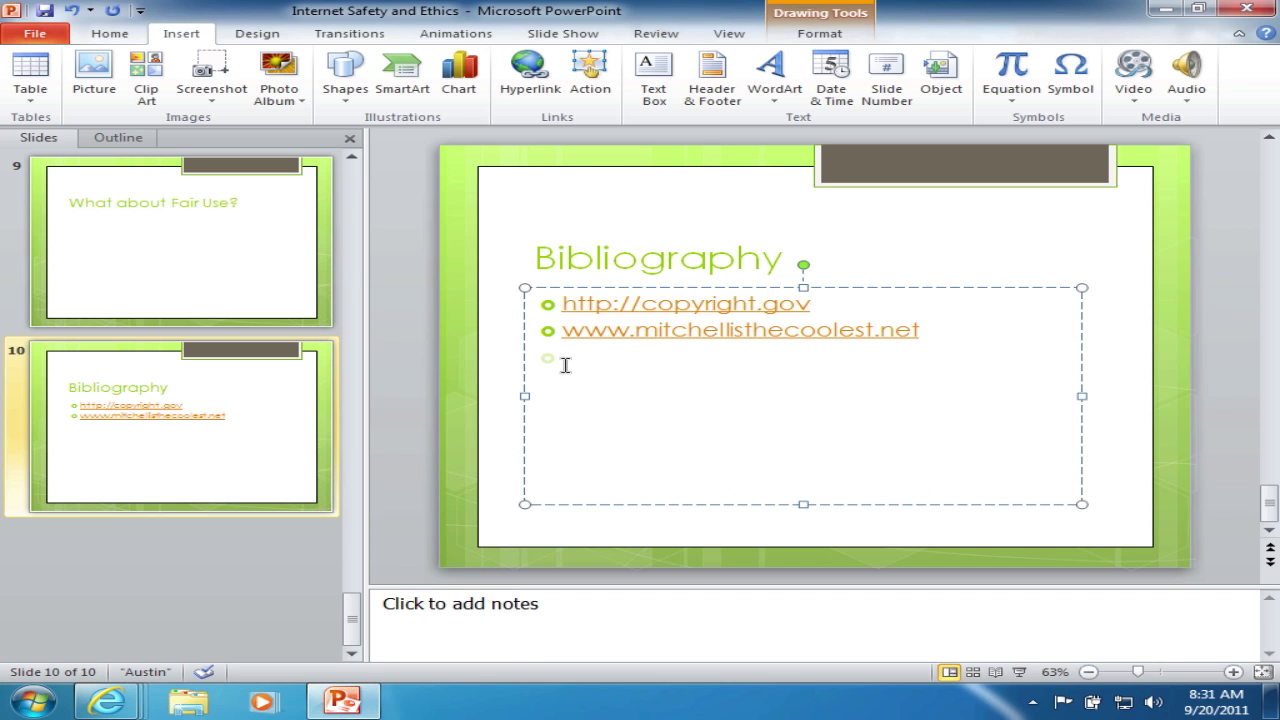
Paste the Stanford page address as a third, auto-hyperlinked bullet.
key(ctrl+v)
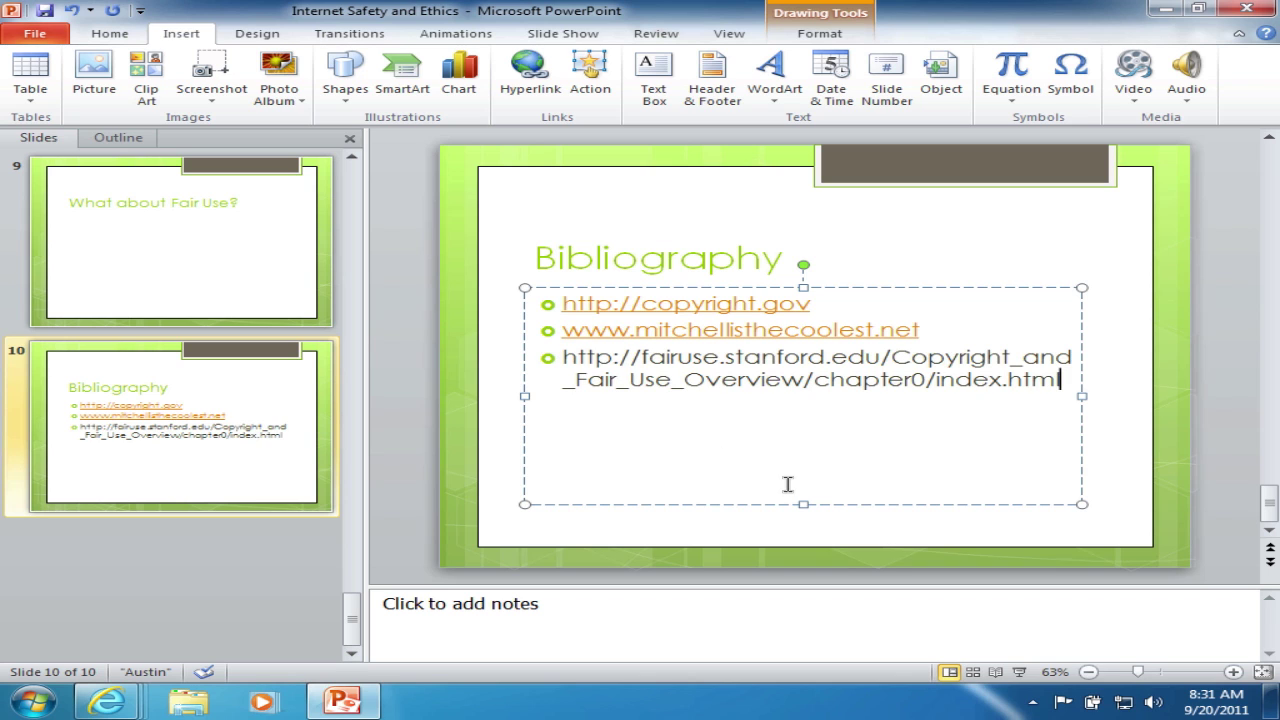
key(space)
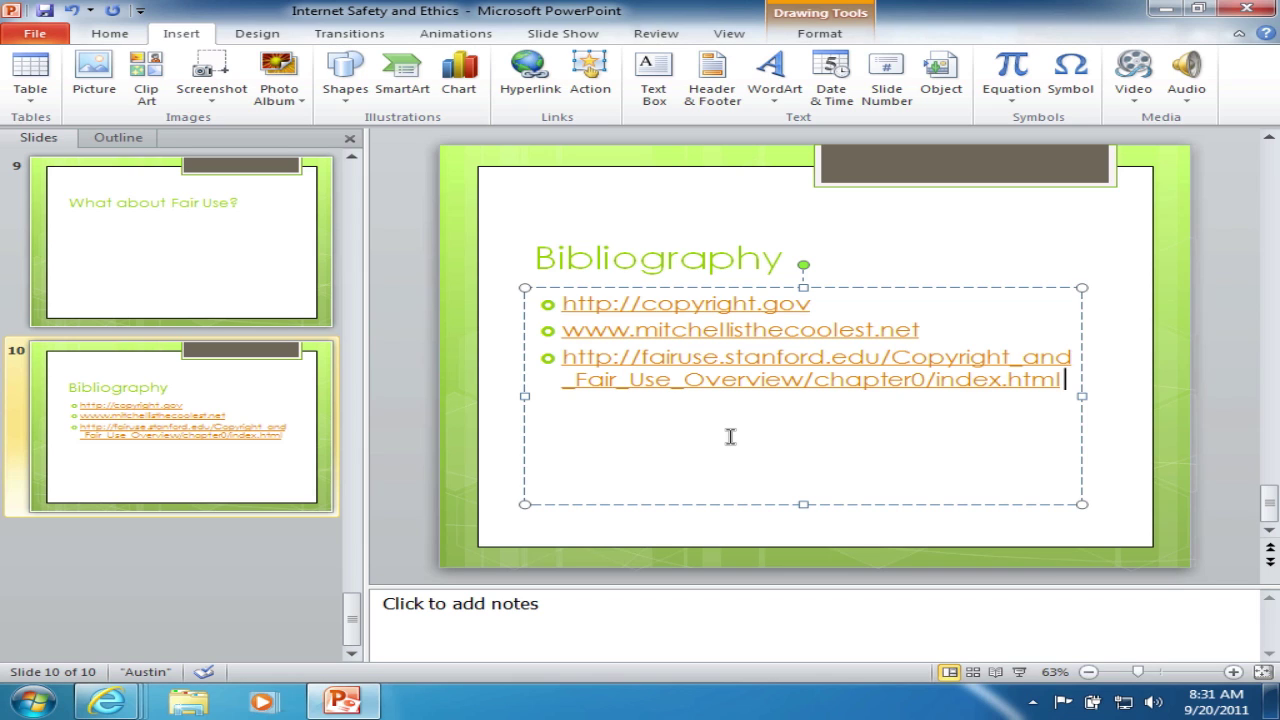
key(Return)
Type the title 'Stanford Fair Use FA' on the next bullet line.
text(STan)
key(BackSpace)
key(BackSpace)
text(for)
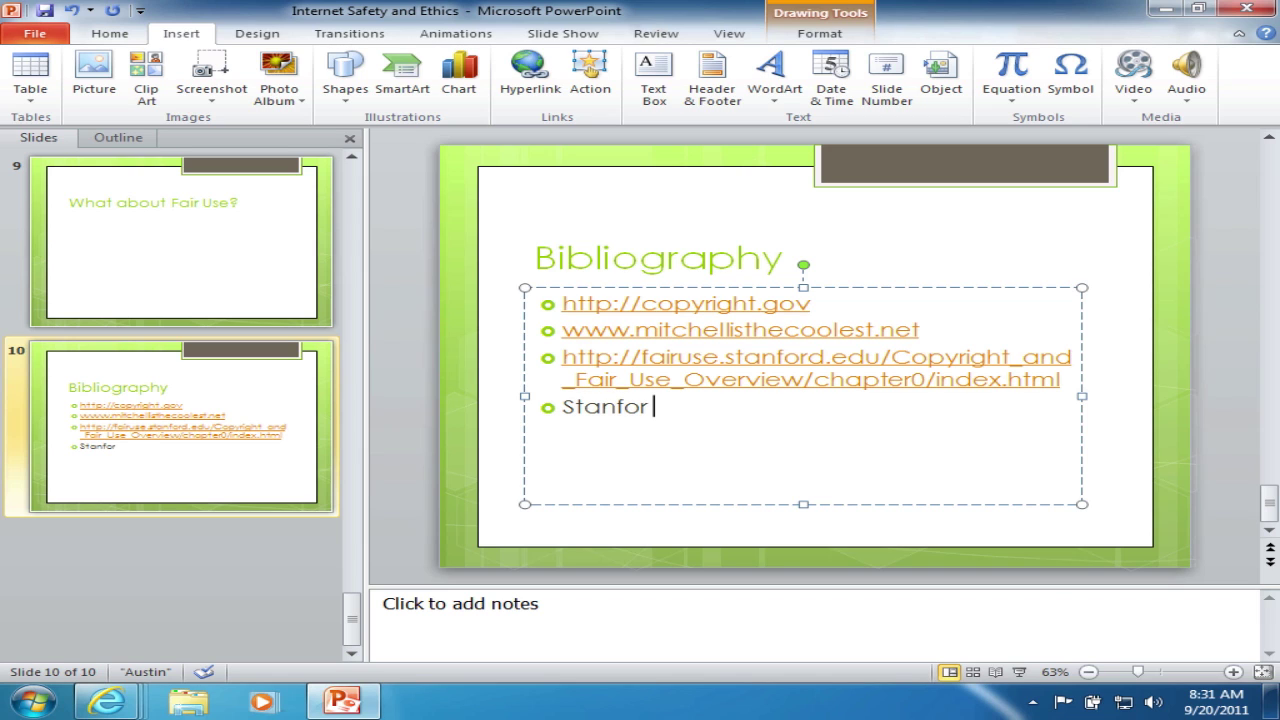
text(d Fair)
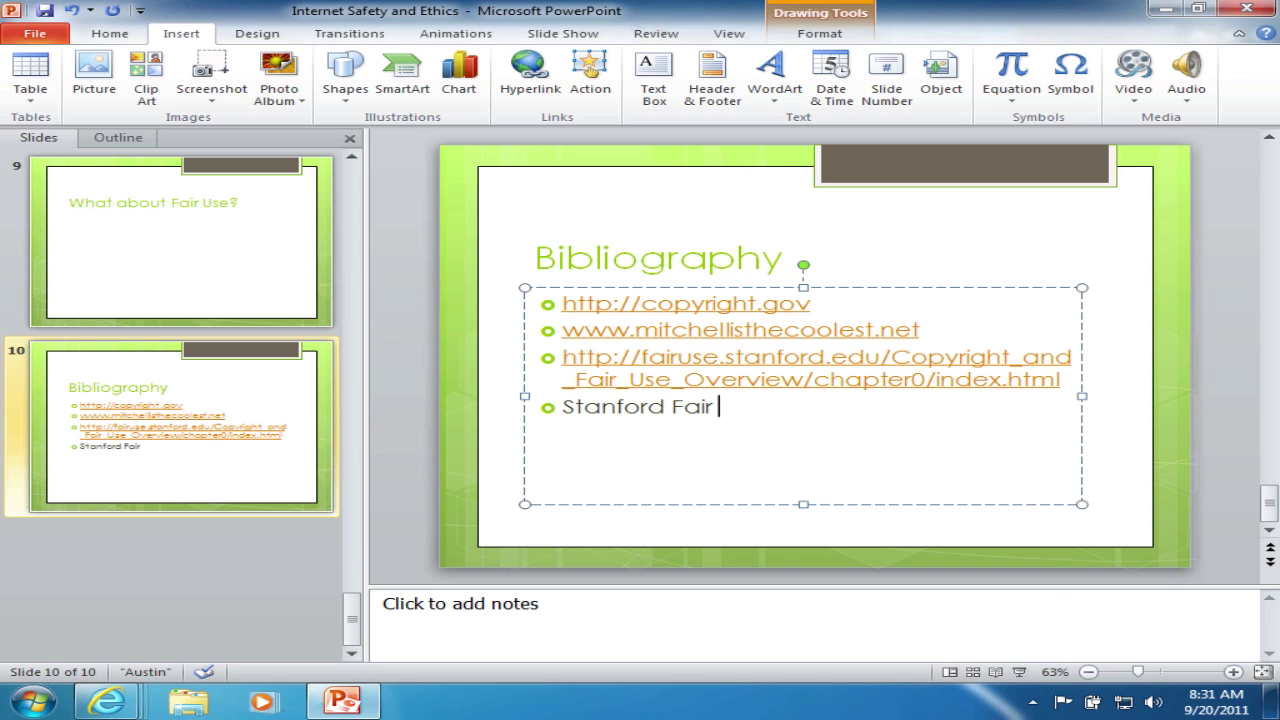
text( Use F)
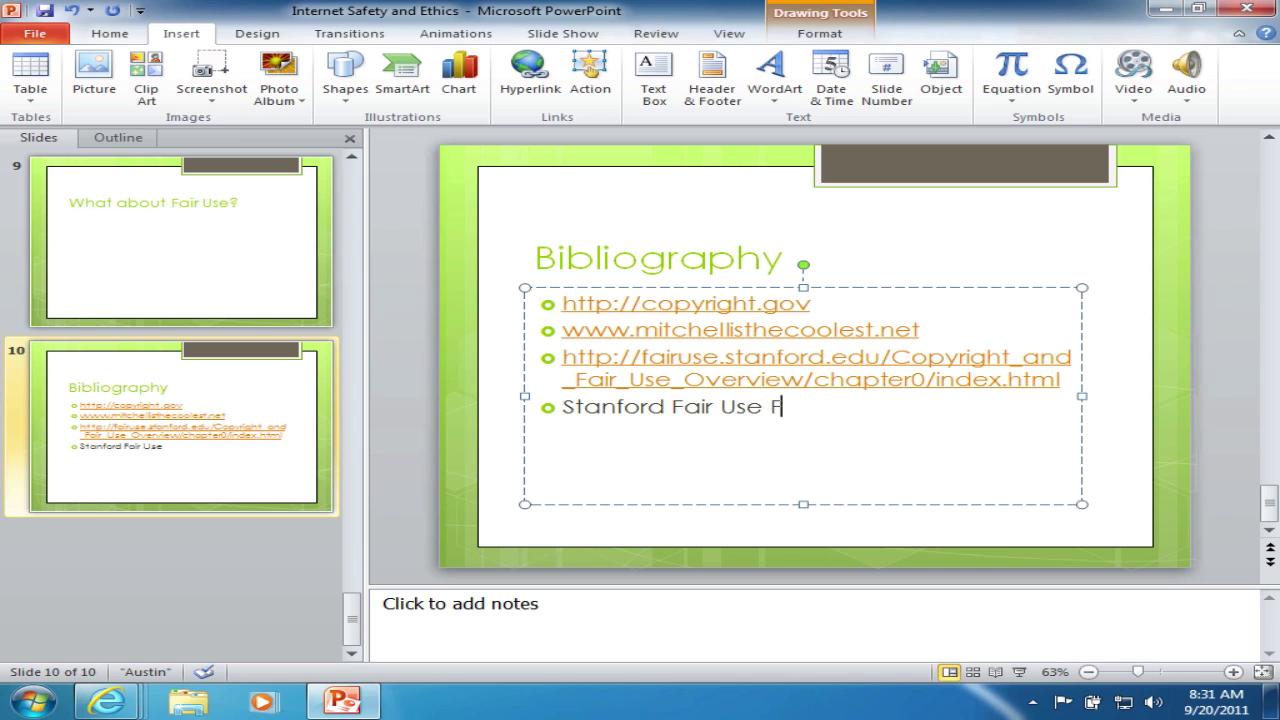
text(AQ)
Hyperlink the 'Stanford Fair Use FAQ' text to the pasted Stanford copyright page address.
drag(566, 407, 825, 426)
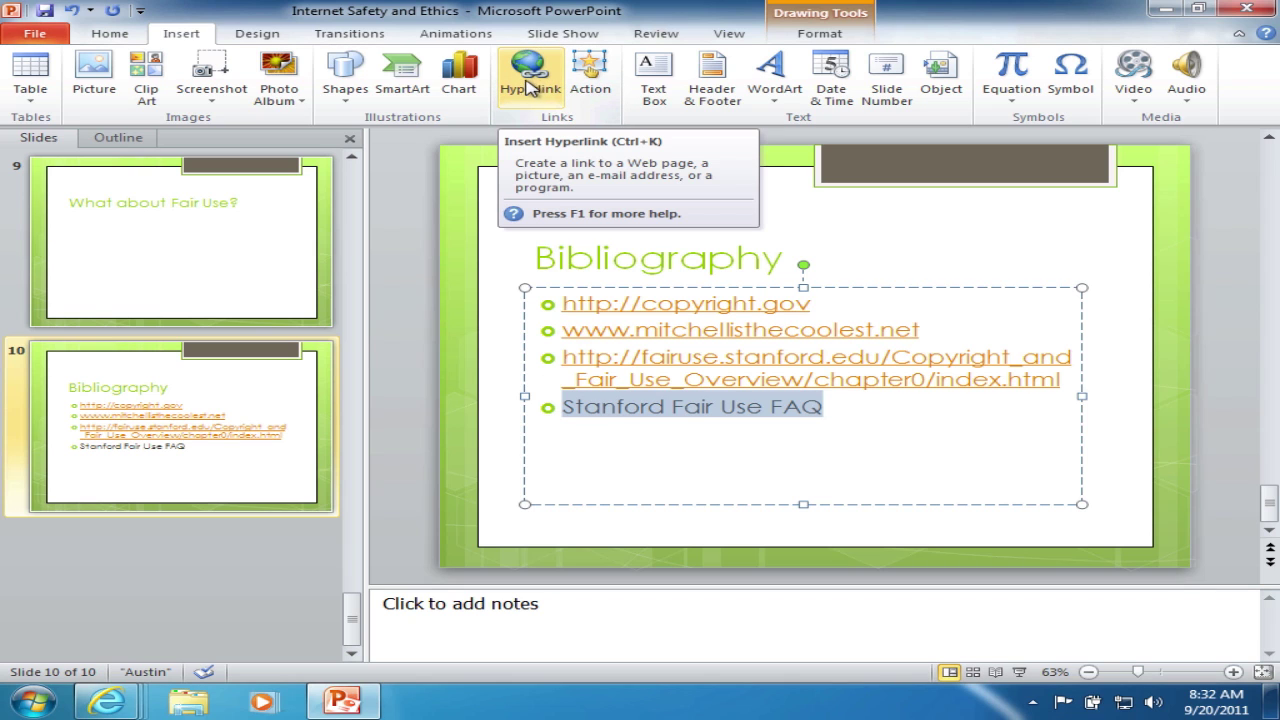
right_click(672, 415)
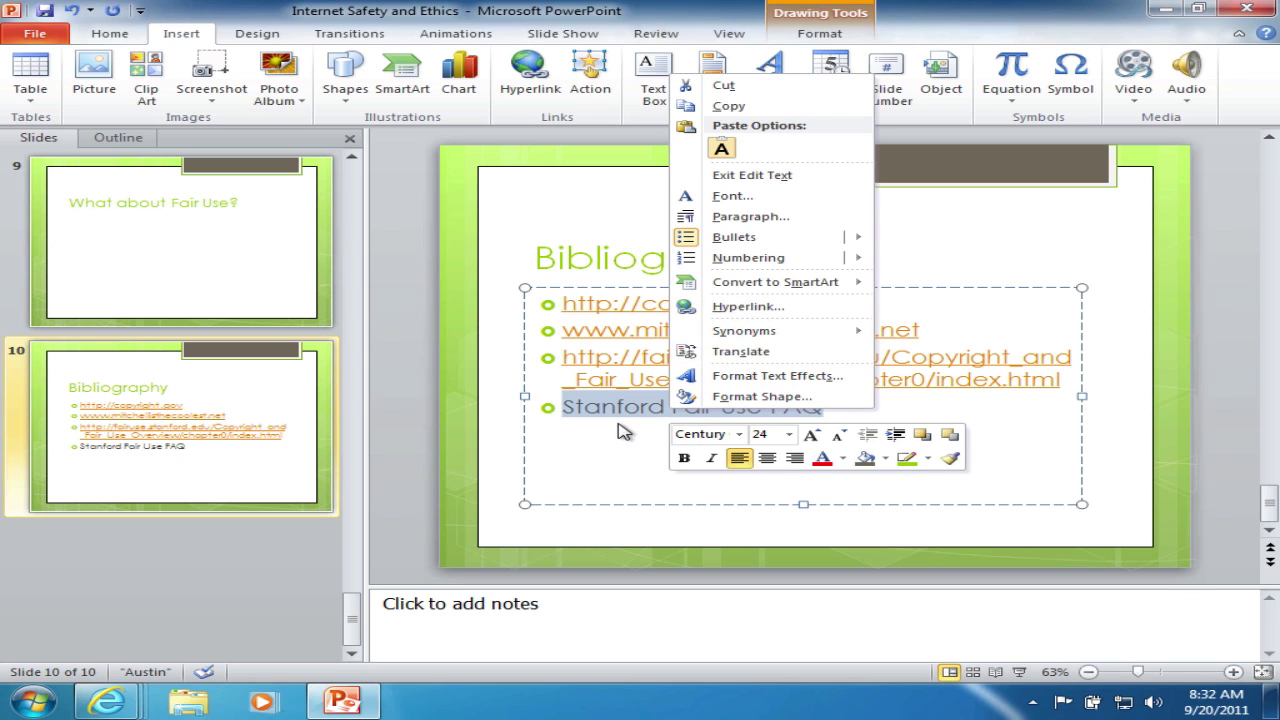
key(Escape)
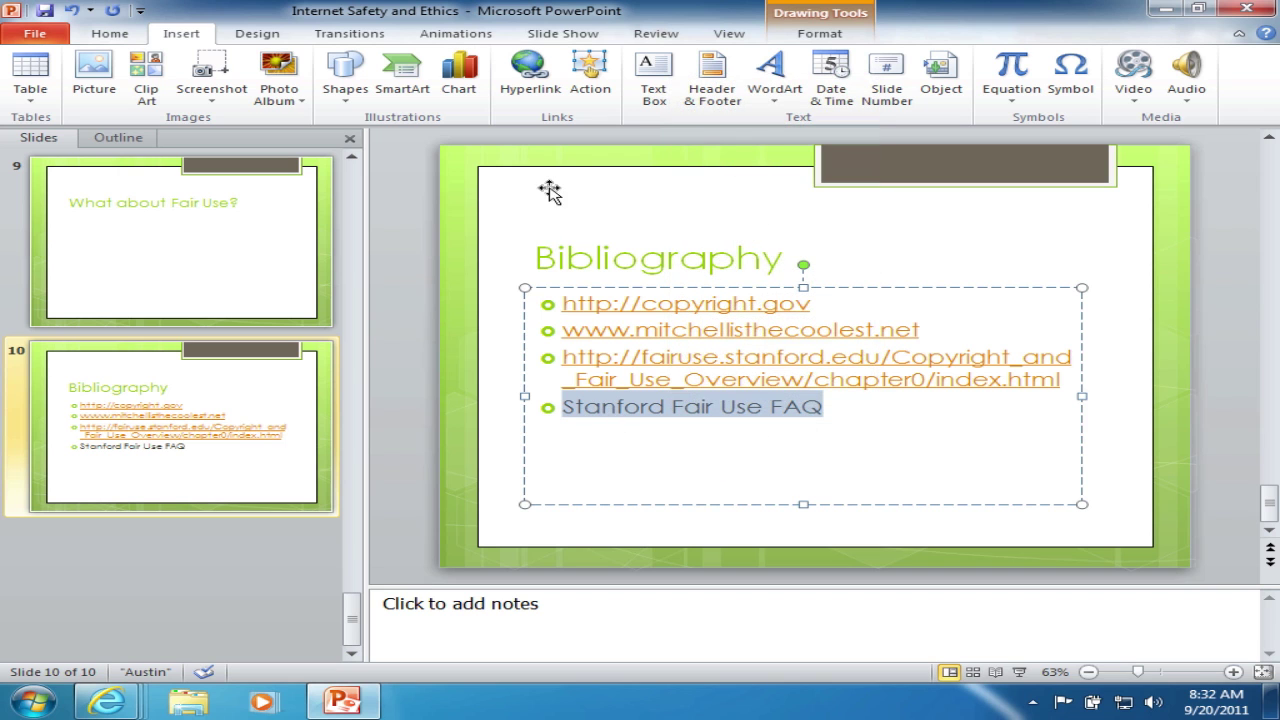
click(530, 66)
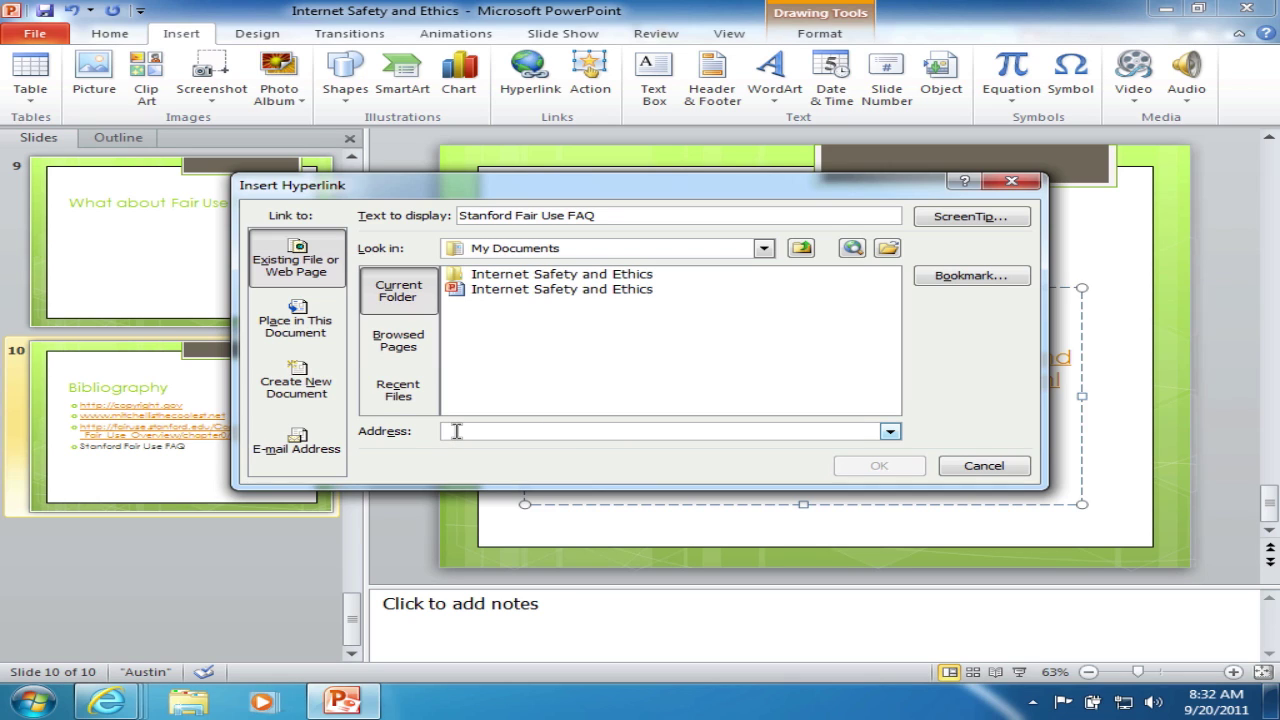
key(ctrl+v)
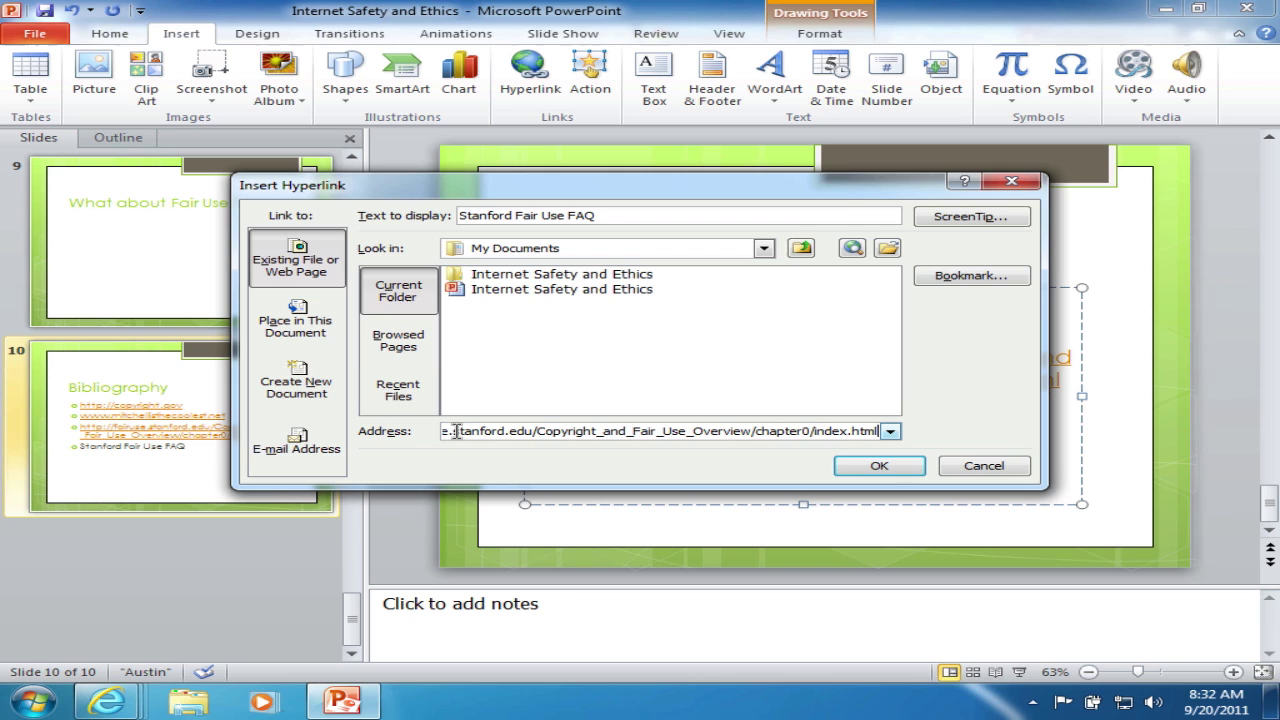
click(885, 472)
click(828, 452)
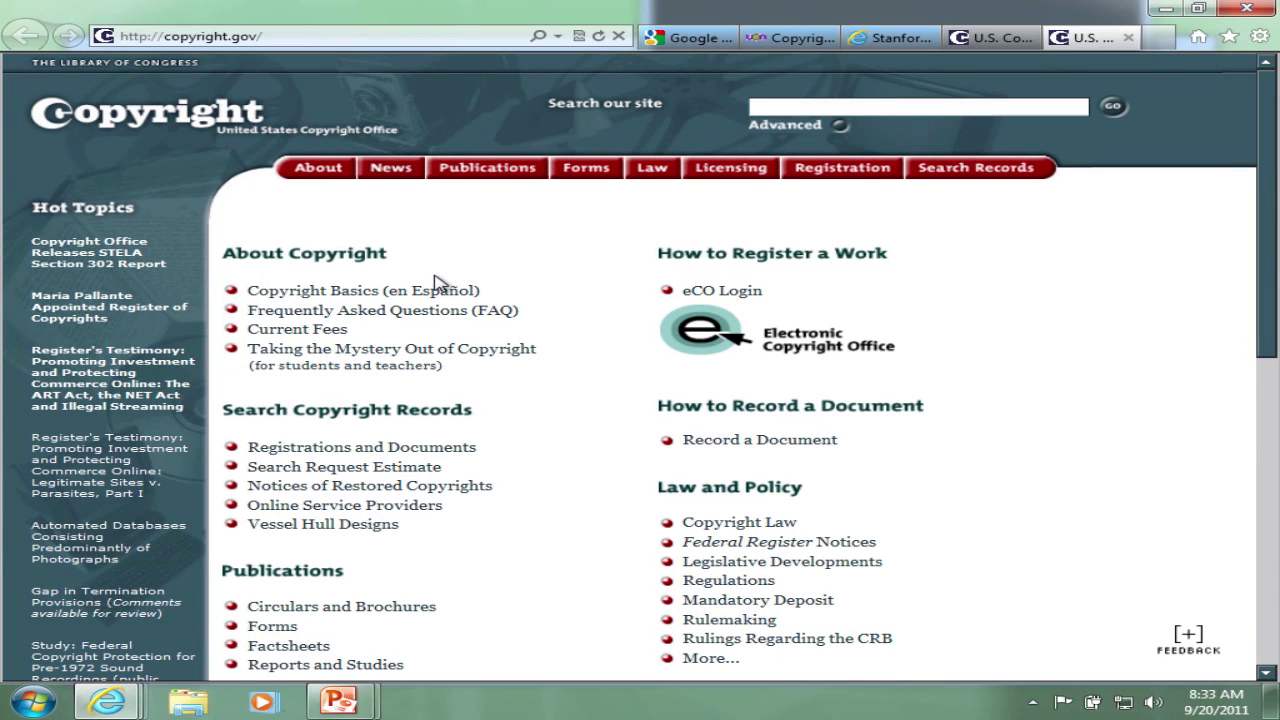
Close the extra copyright.gov tab, then close Internet Explorer with all its tabs.
click(1129, 38)
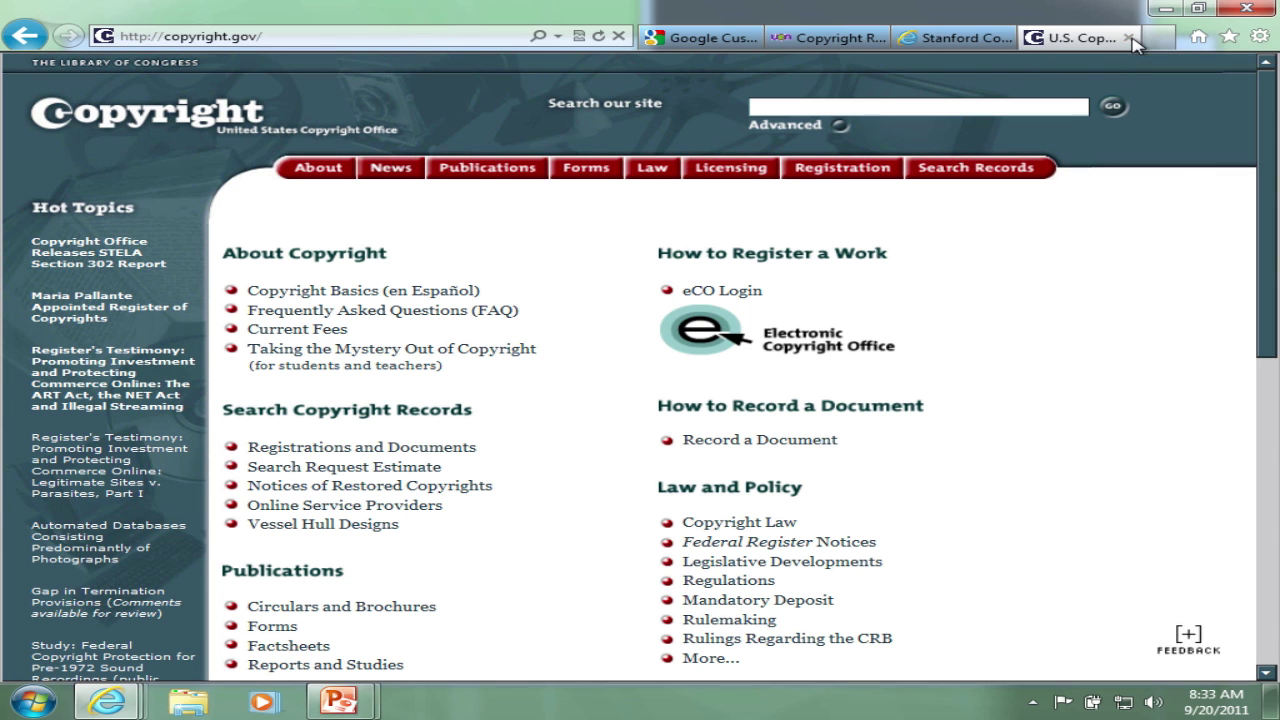
click(1253, 10)
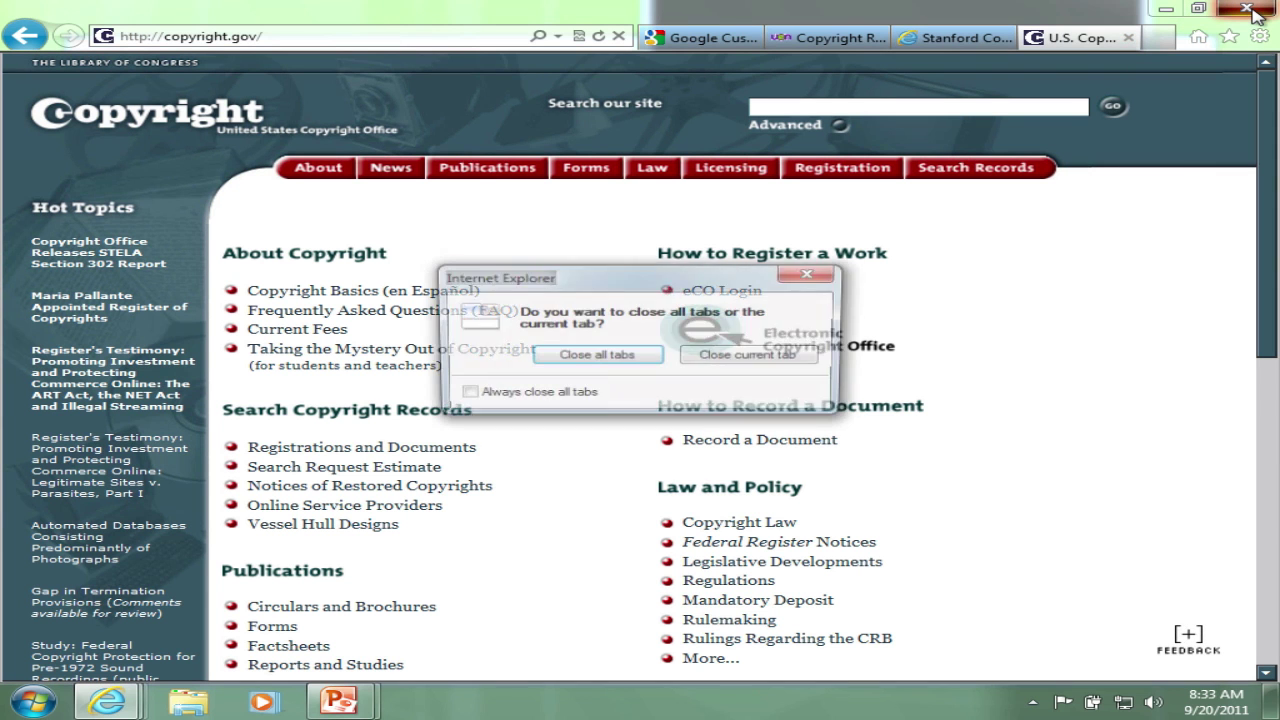
click(598, 360)
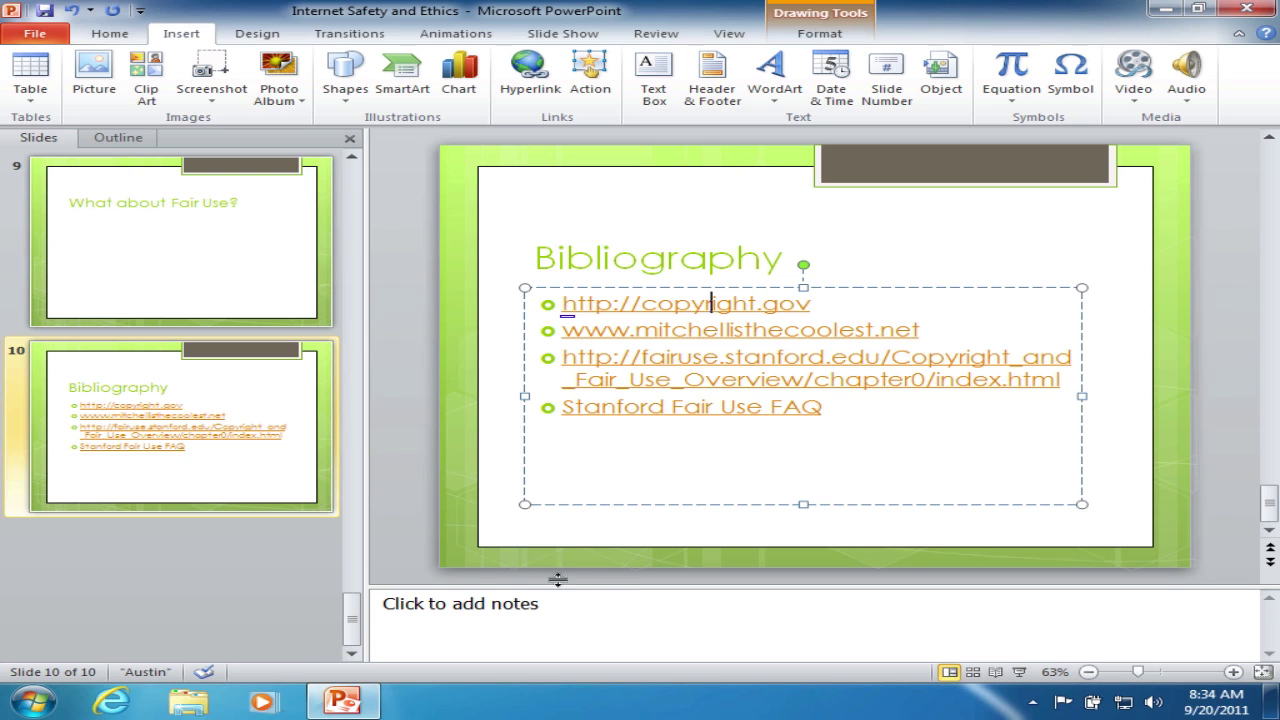
click(596, 532)
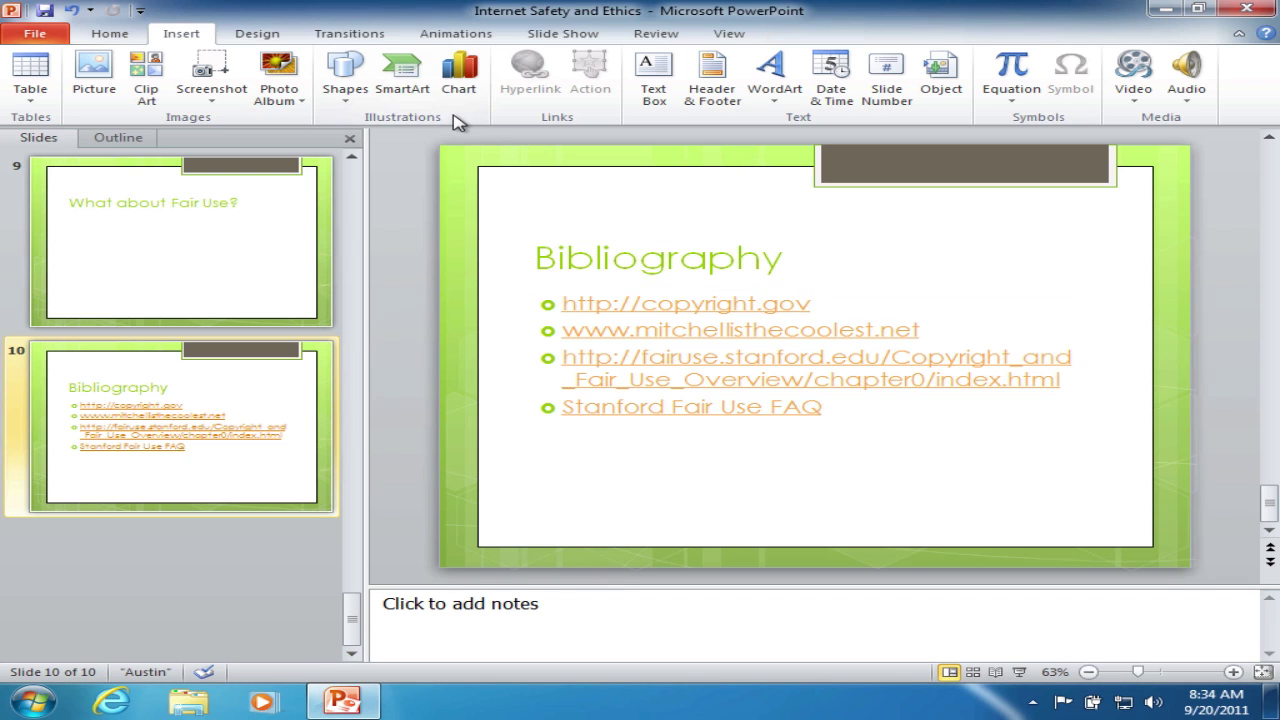
Draw a Snip Single Corner Rectangle shape below the bullet list.
click(345, 68)
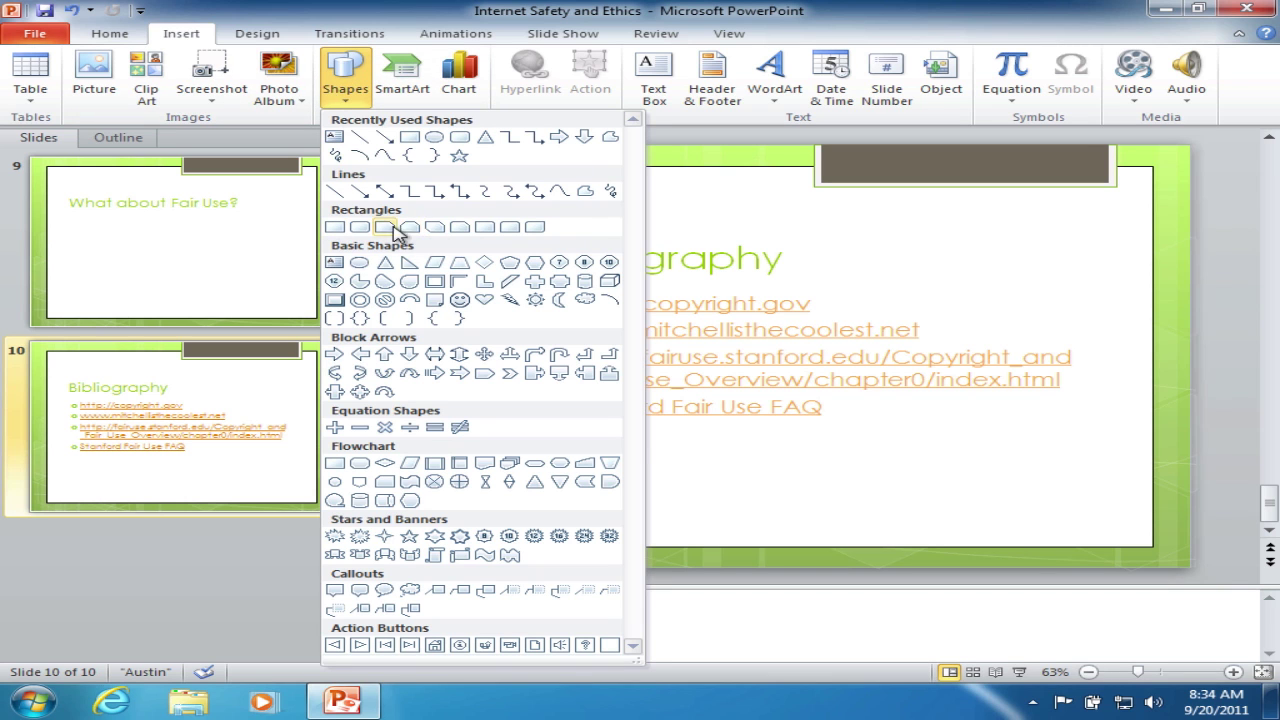
click(432, 228)
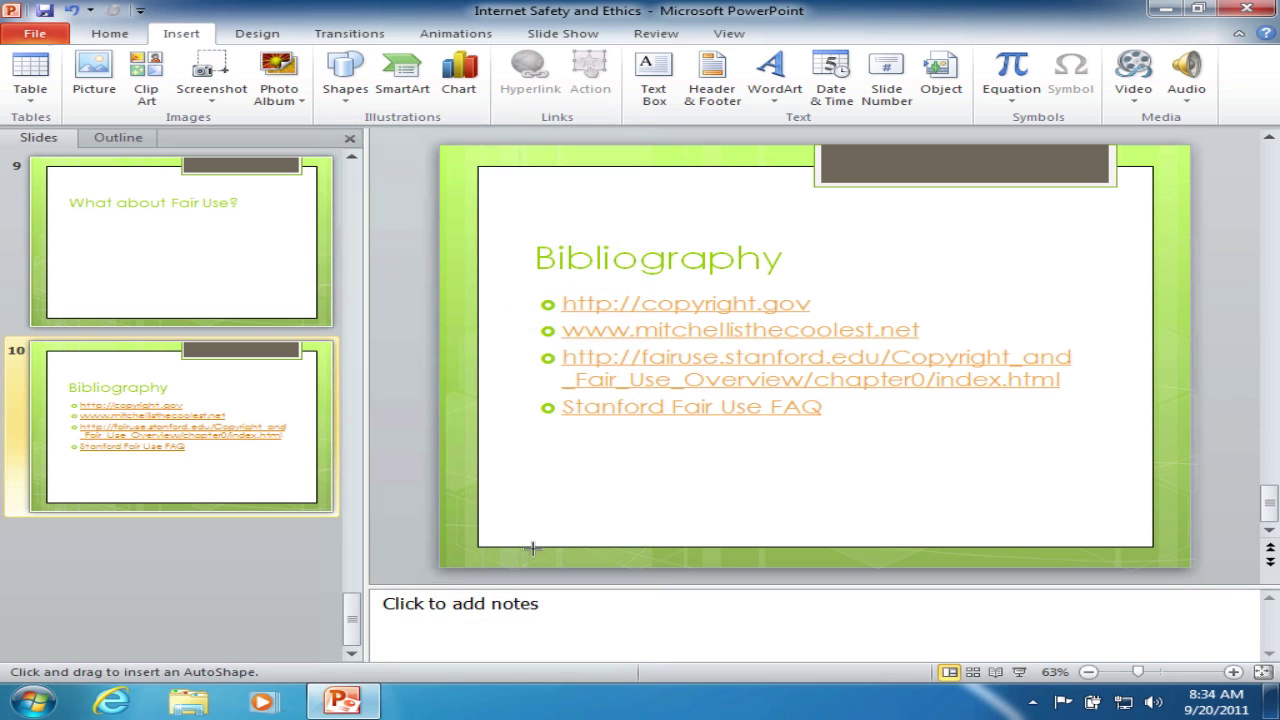
mouse_move(531, 441)
mouse_down()
mouse_move(634, 514)
mouse_move(779, 516)
mouse_up()
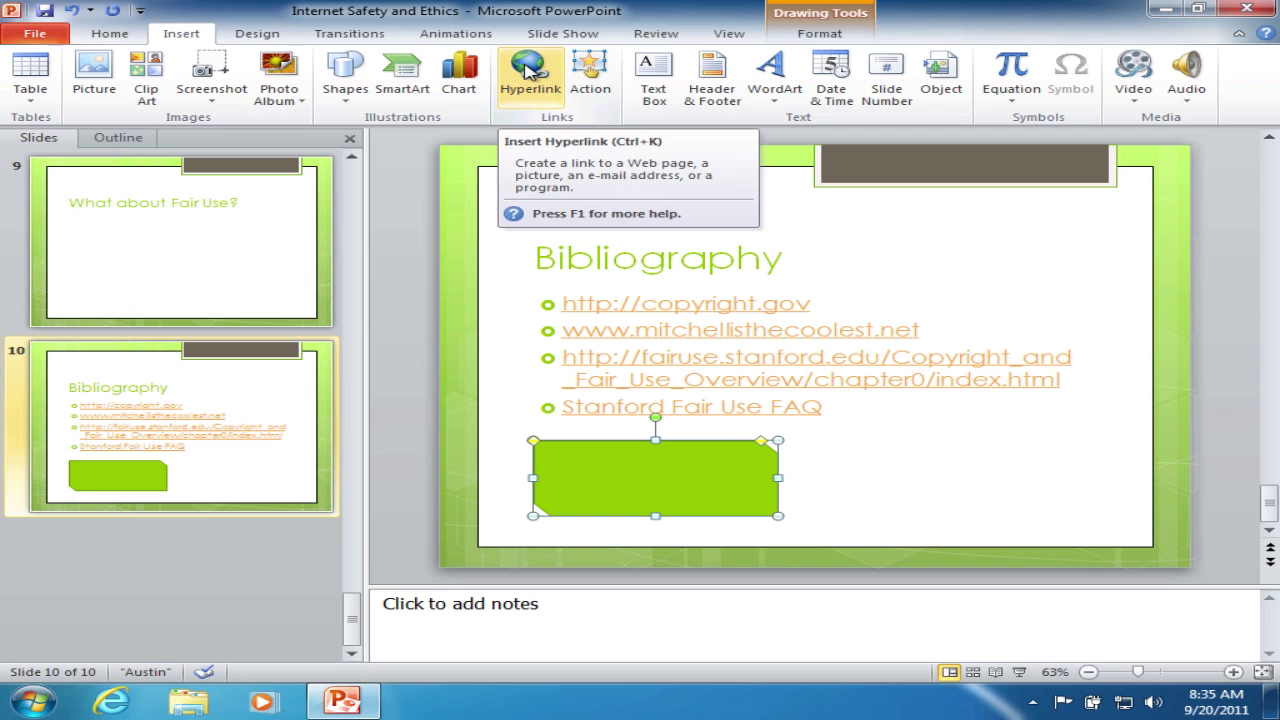
Hyperlink the rectangle to the pasted Stanford Copyright_and_Fair_Use_Overview/chapter0/index.html address.
click(528, 70)
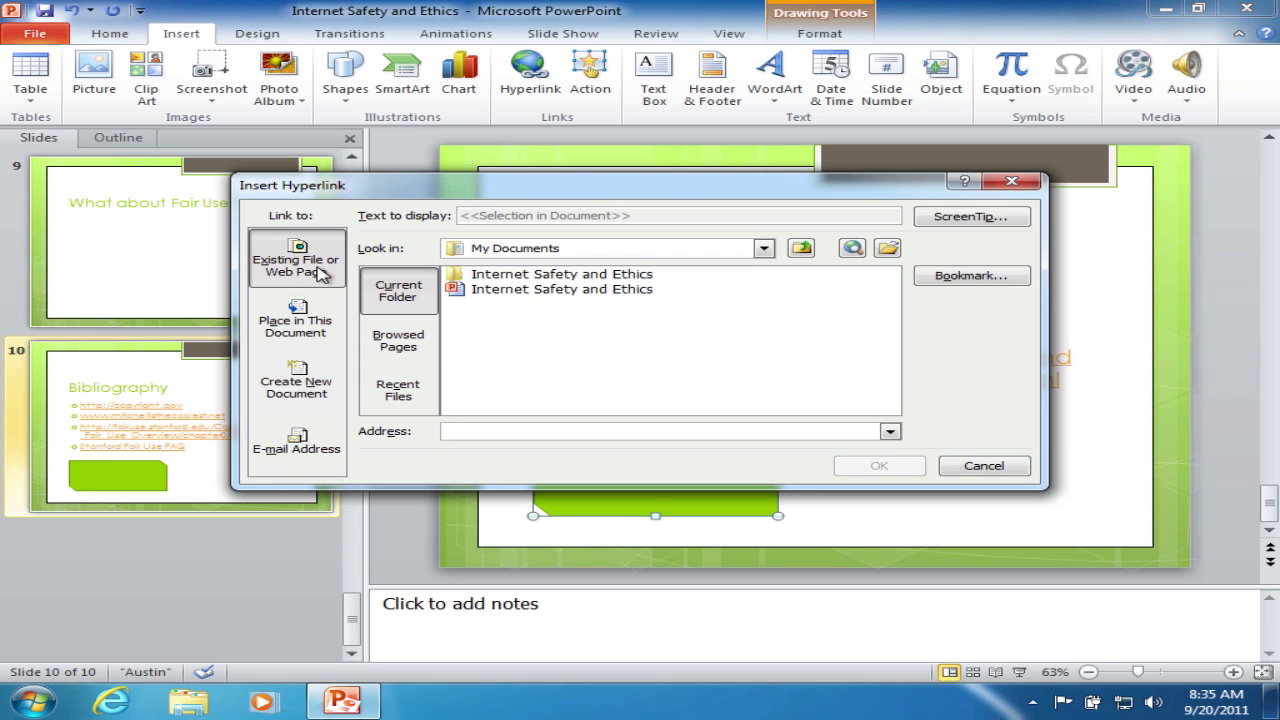
click(460, 431)
key(ctrl+v)
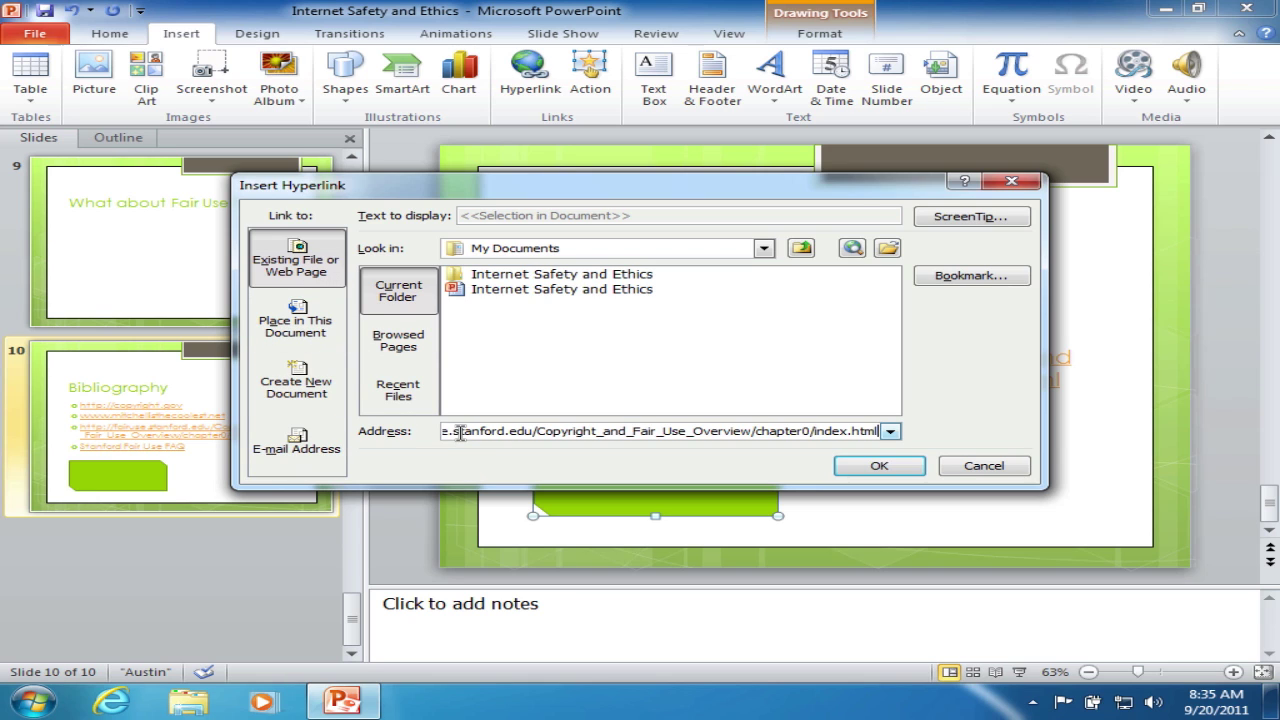
click(880, 467)
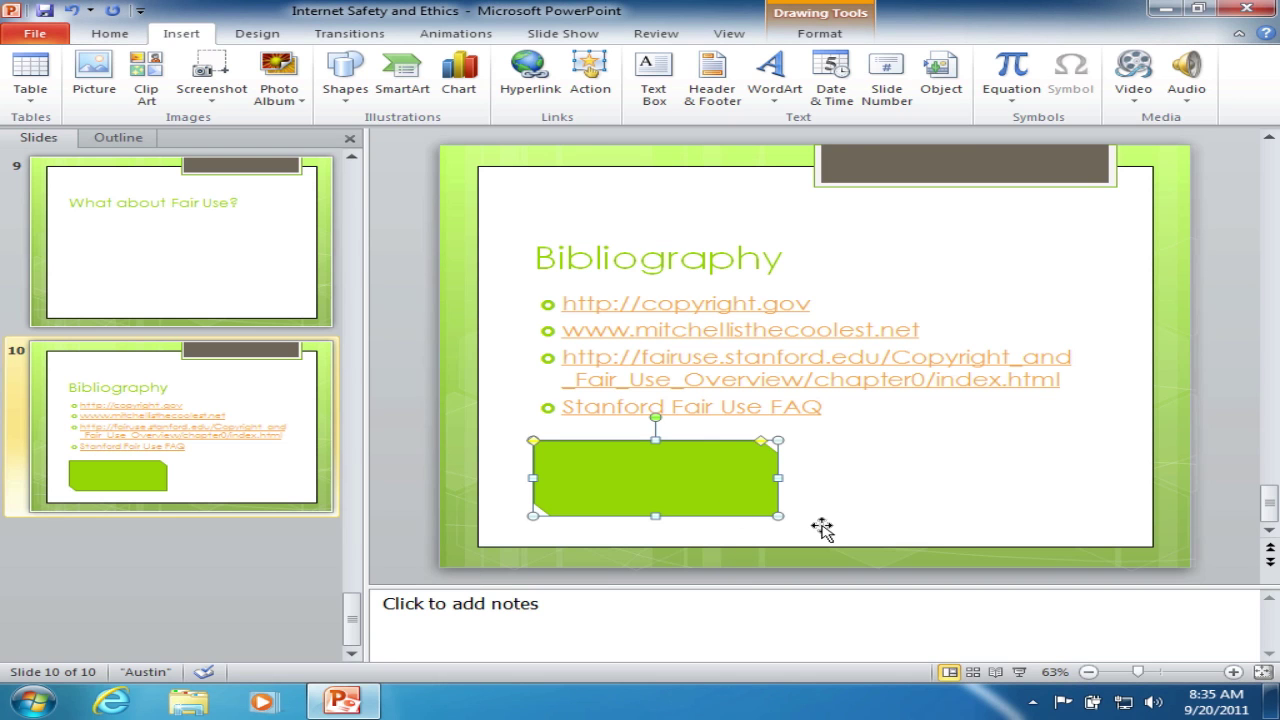
Reselect the green rectangle and set its link's ScreenTip text to 'Stanford Fair Use FAQ'.
click(916, 522)
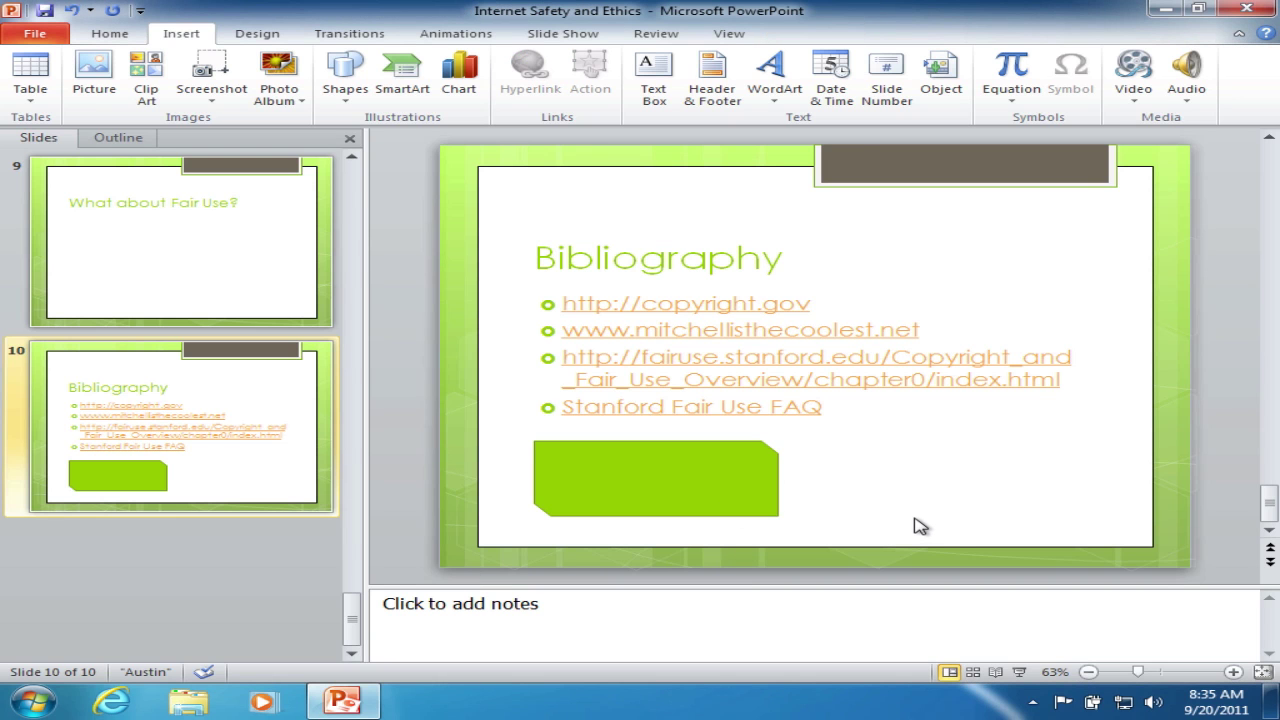
click(660, 477)
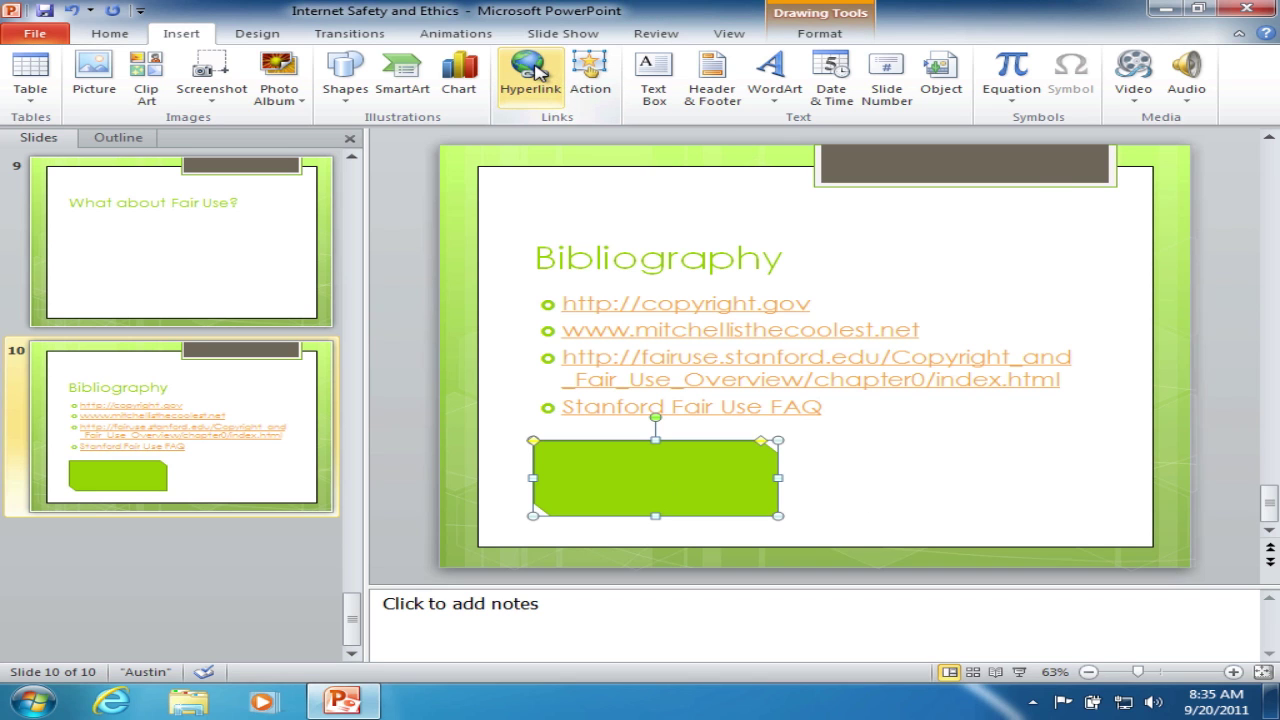
click(537, 72)
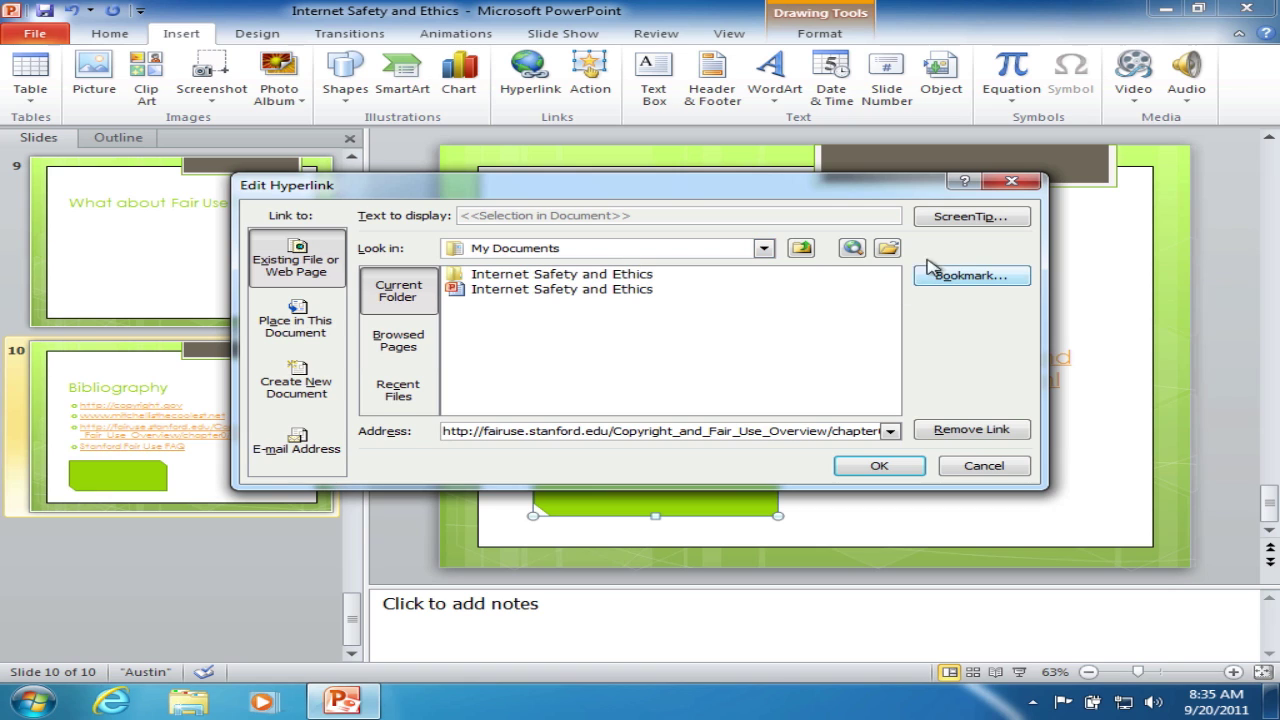
click(986, 222)
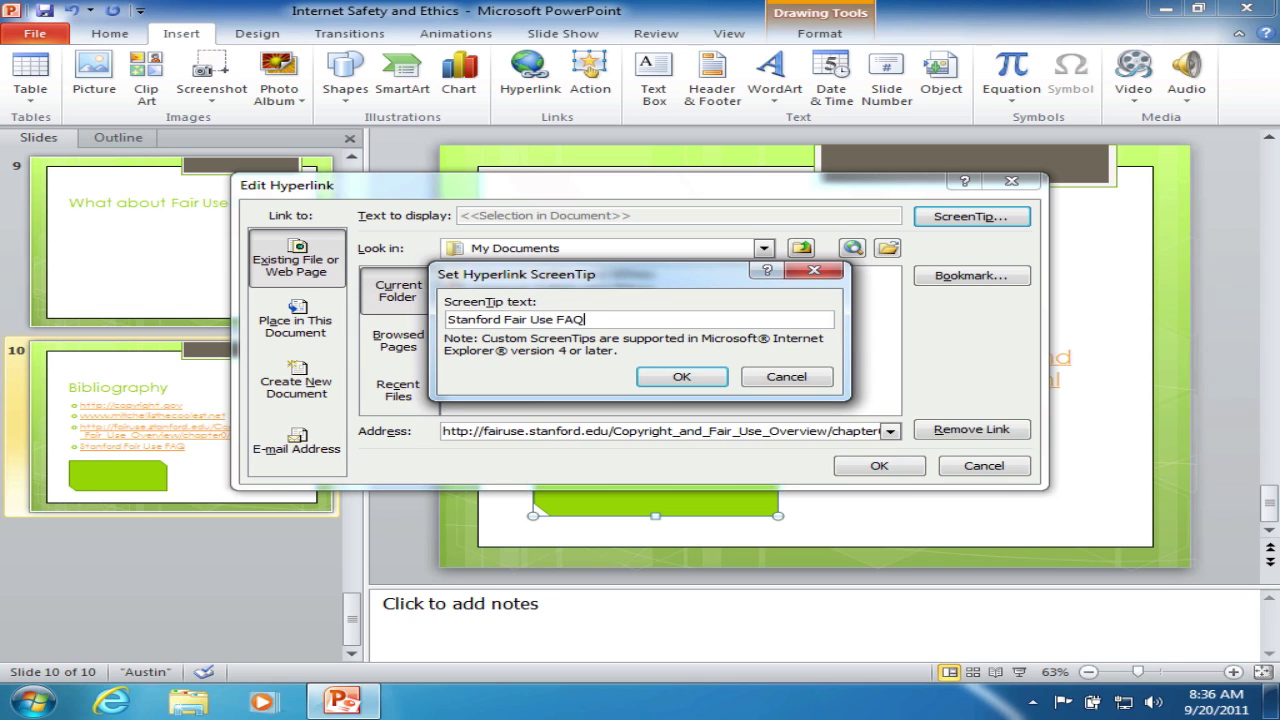
click(678, 376)
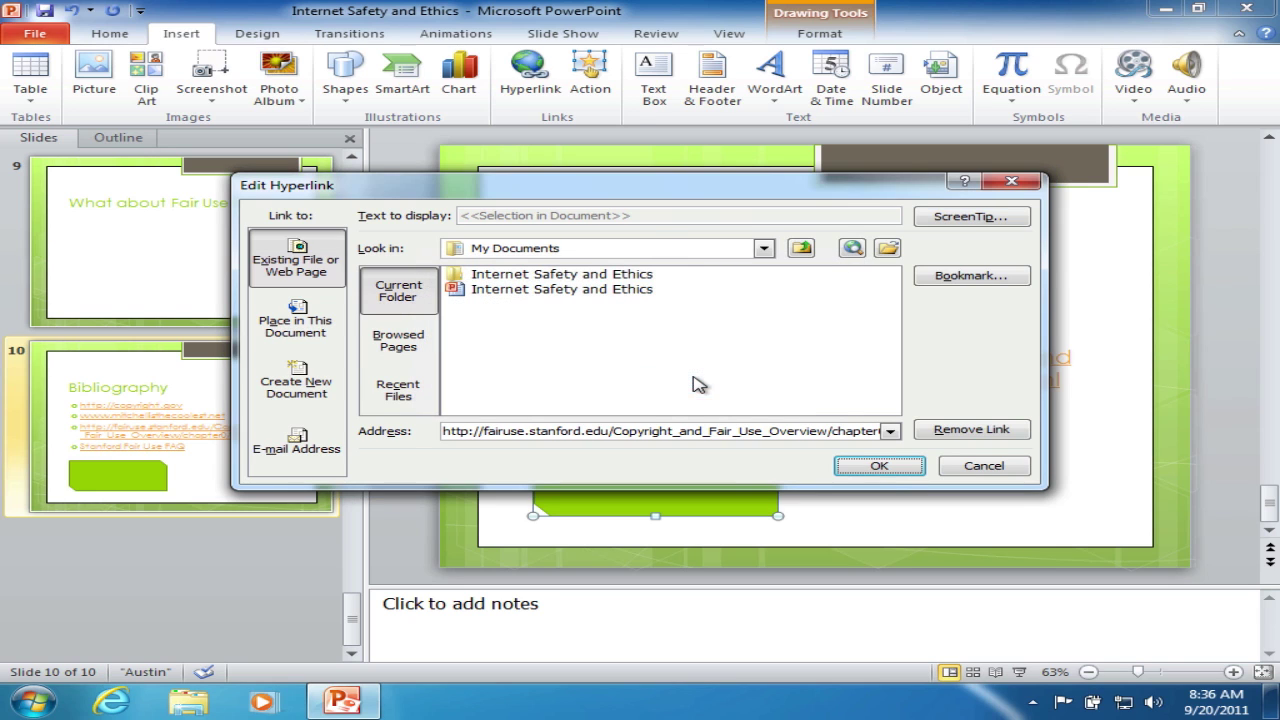
click(890, 467)
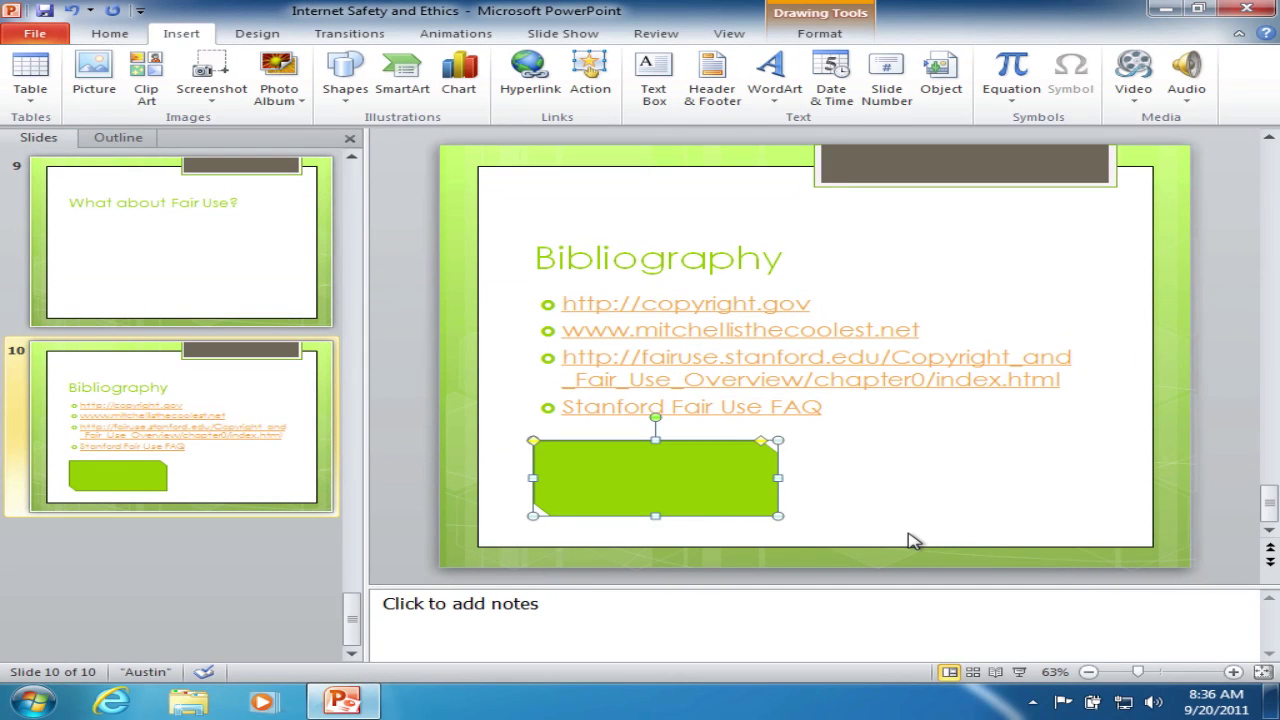
Draw an oval to the right of the green rectangle.
click(926, 530)
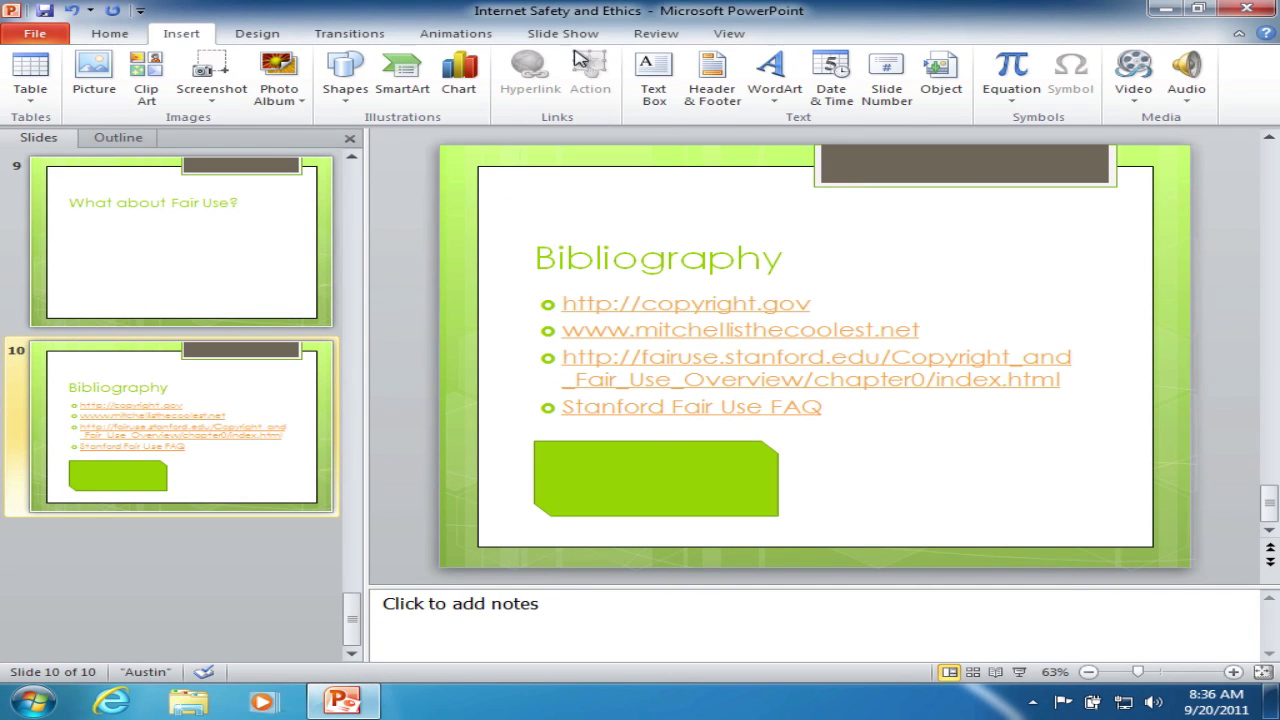
click(340, 80)
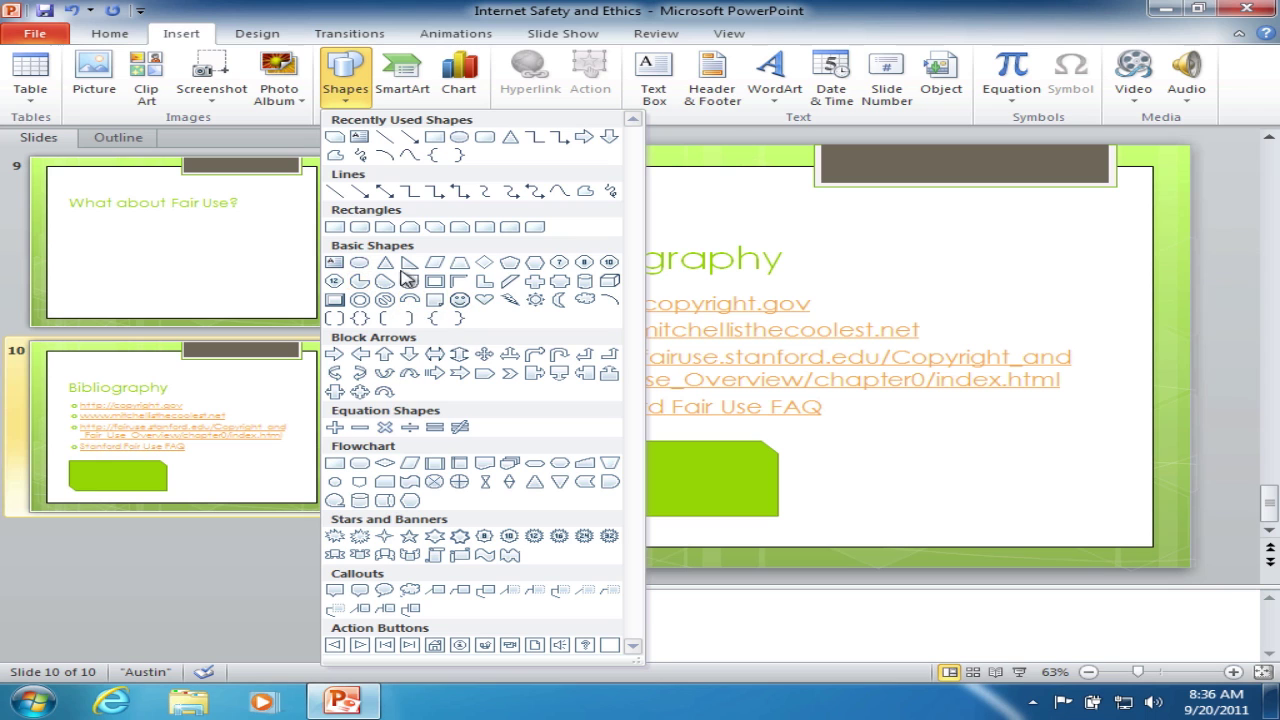
click(465, 142)
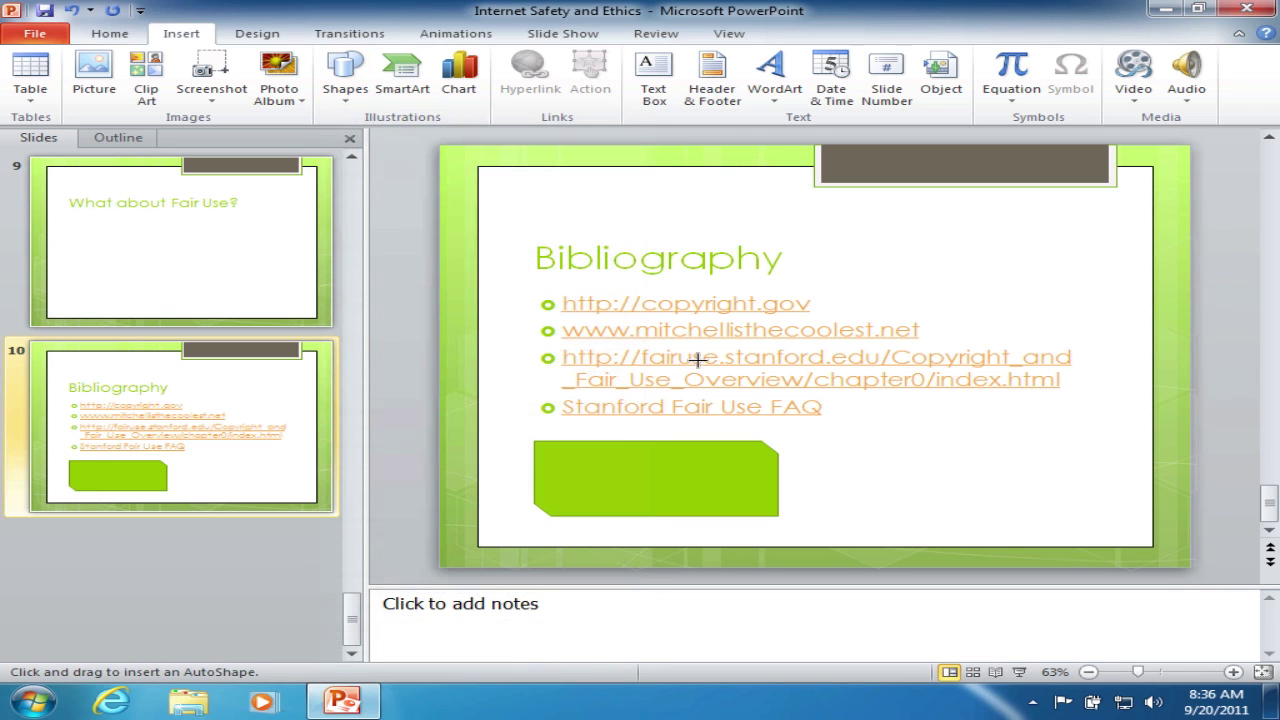
drag(883, 440, 1090, 526)
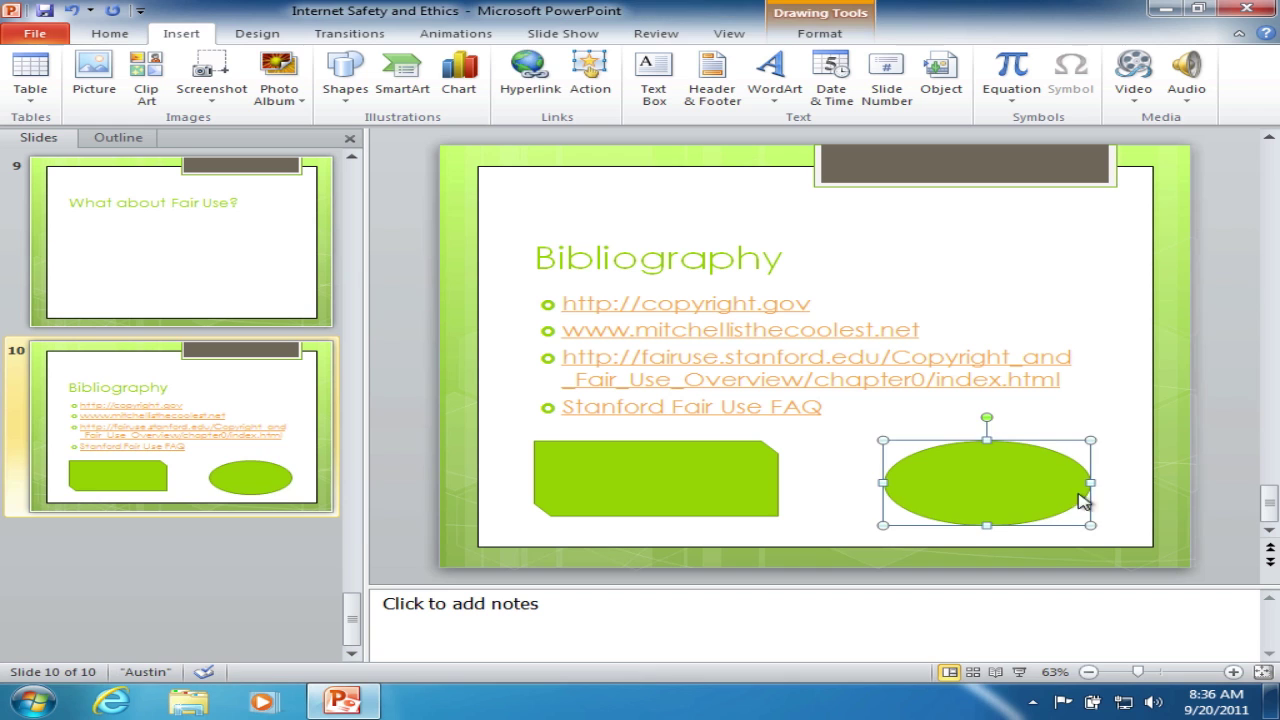
Link the oval to slide 1, Internet Safety and Ethics, in this document.
click(530, 68)
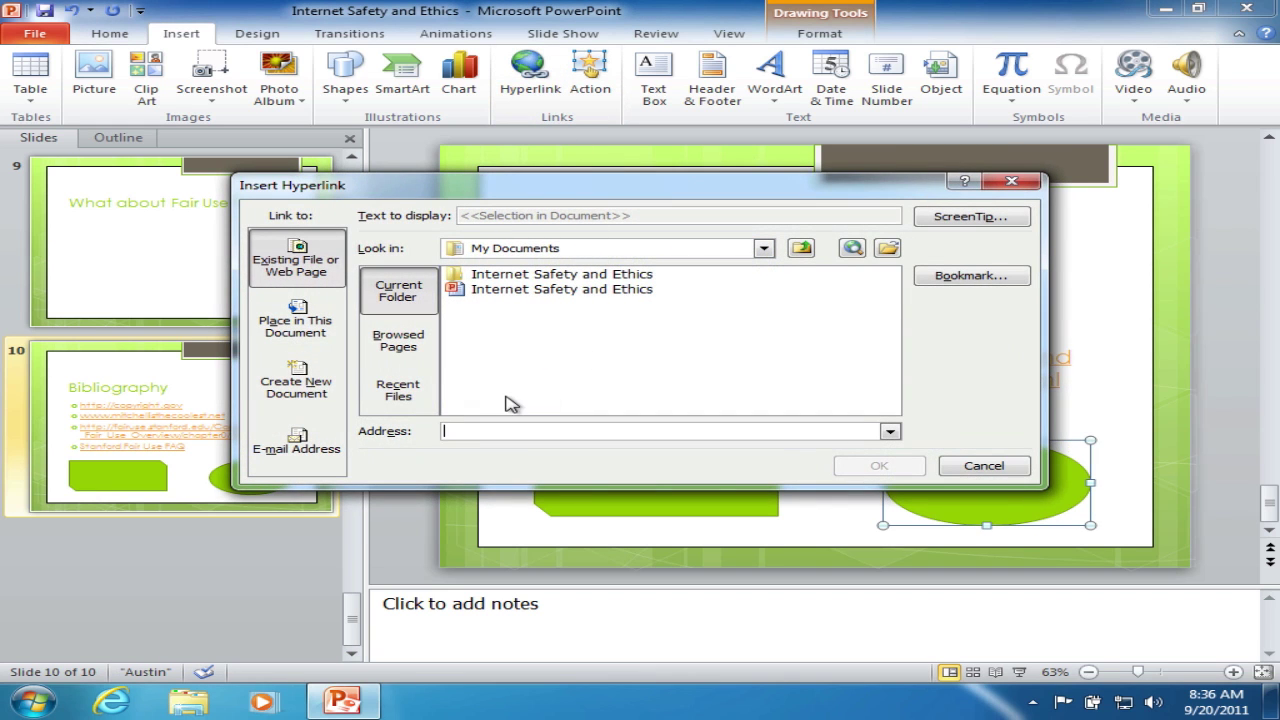
click(297, 315)
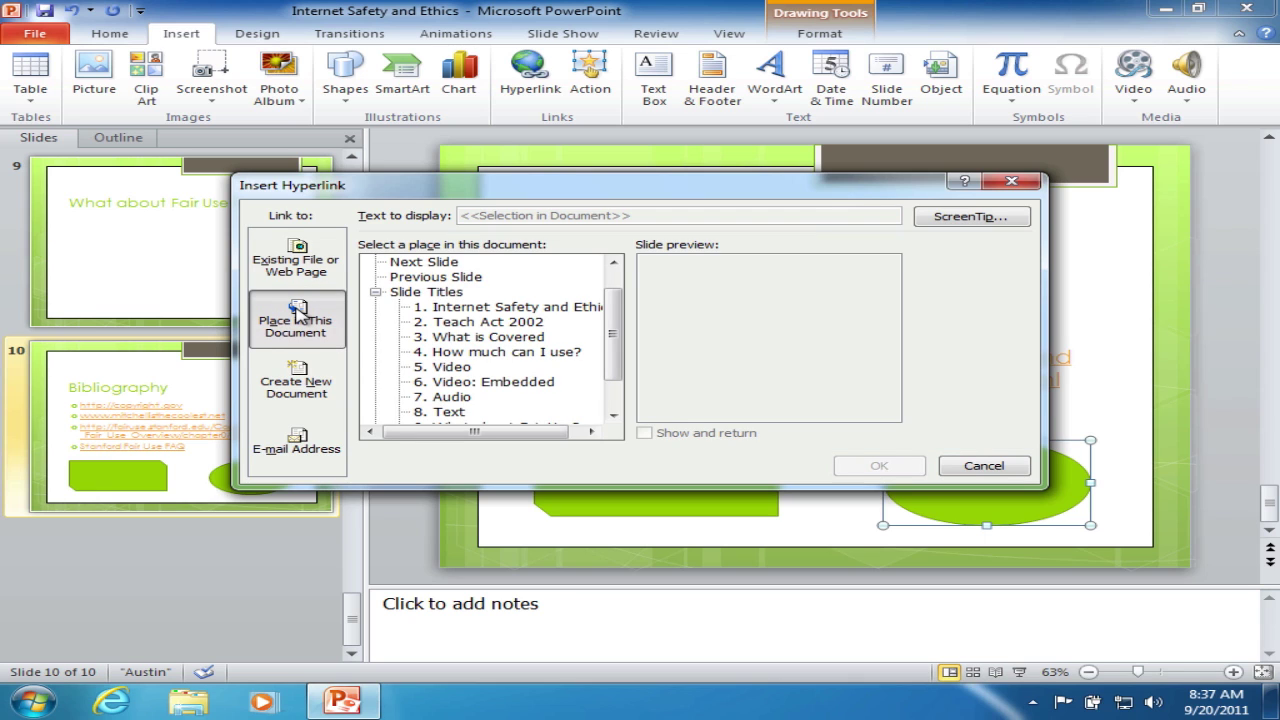
click(533, 310)
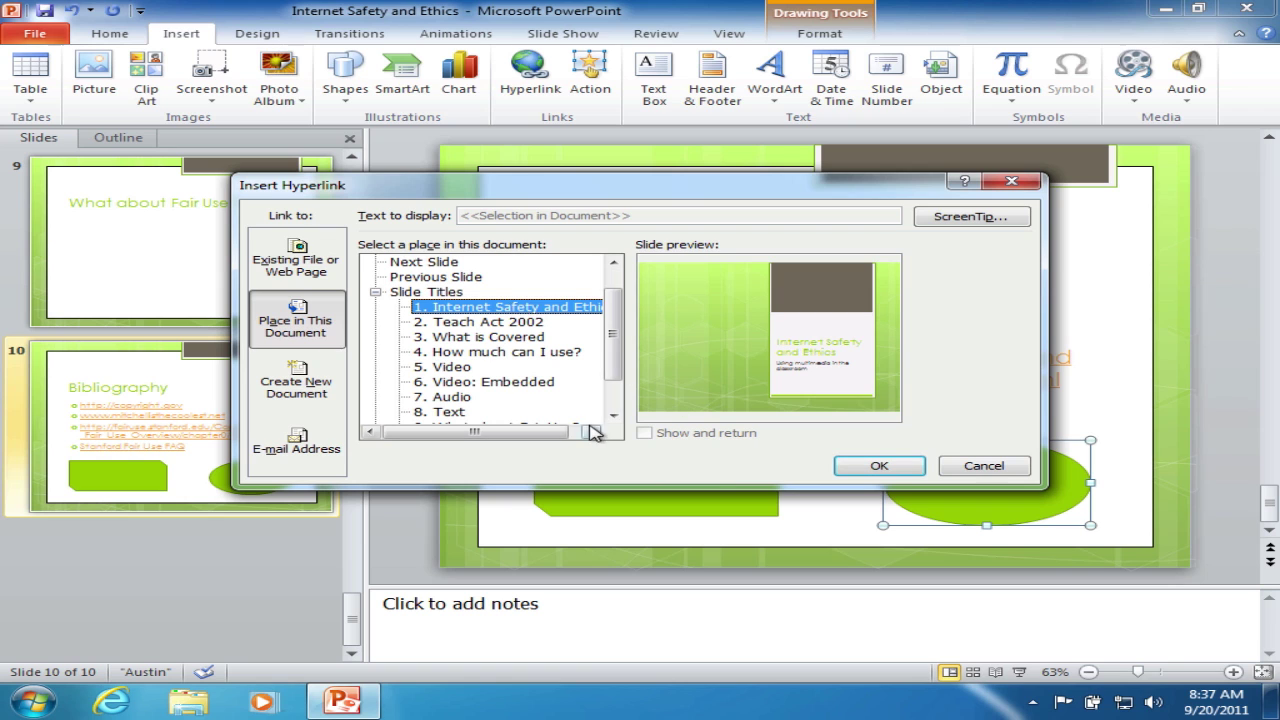
click(882, 466)
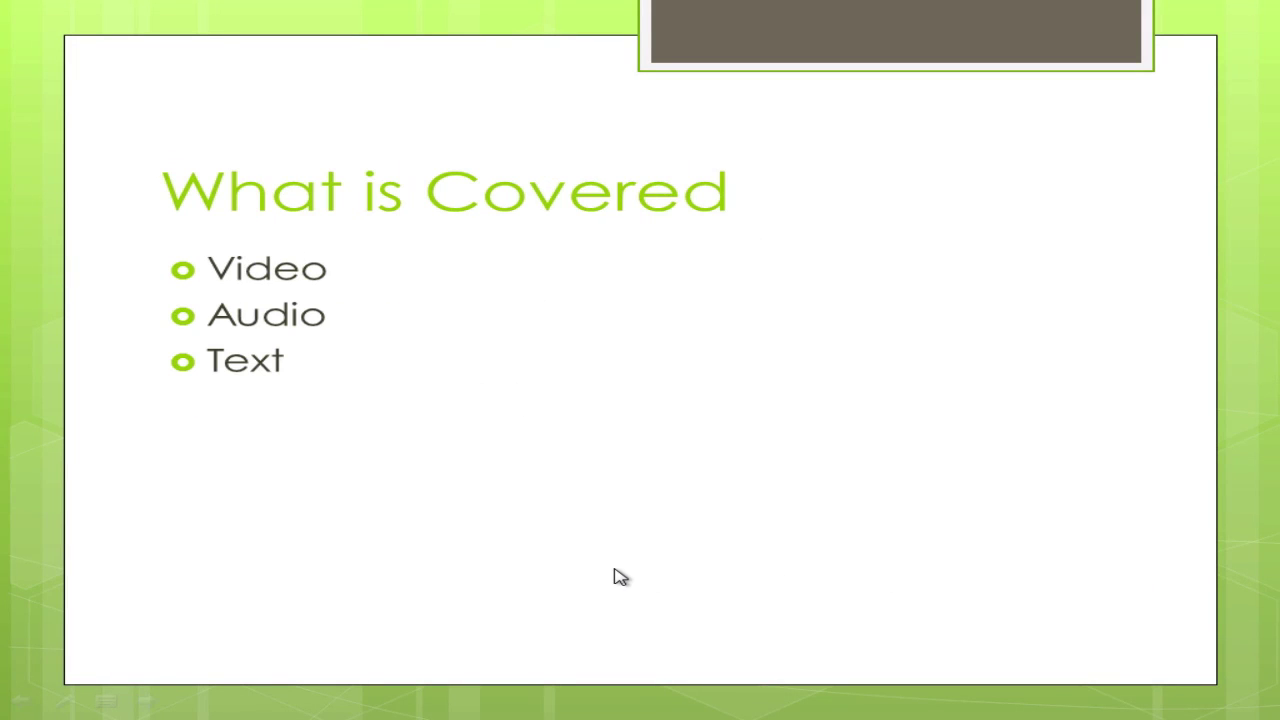
End the slide show and return to slide 10, the Bibliography slide.
key(Escape)
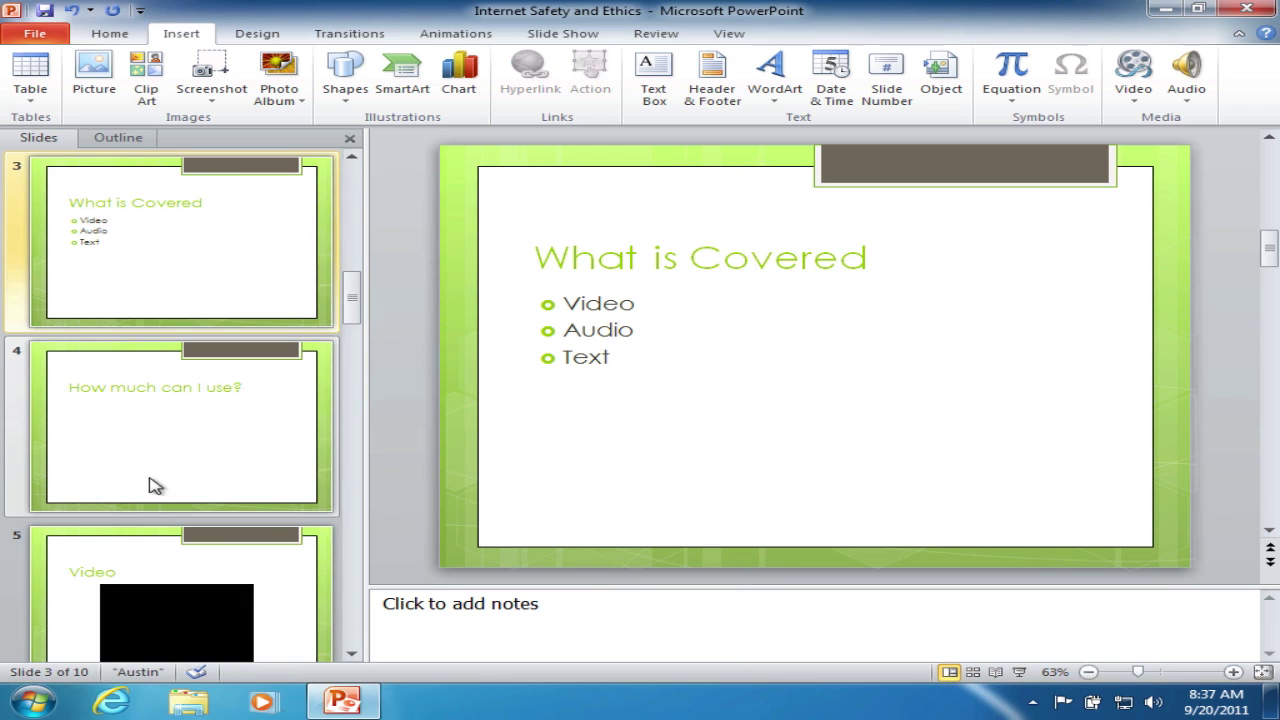
scroll(228, 481, down, 6)
click(188, 474)
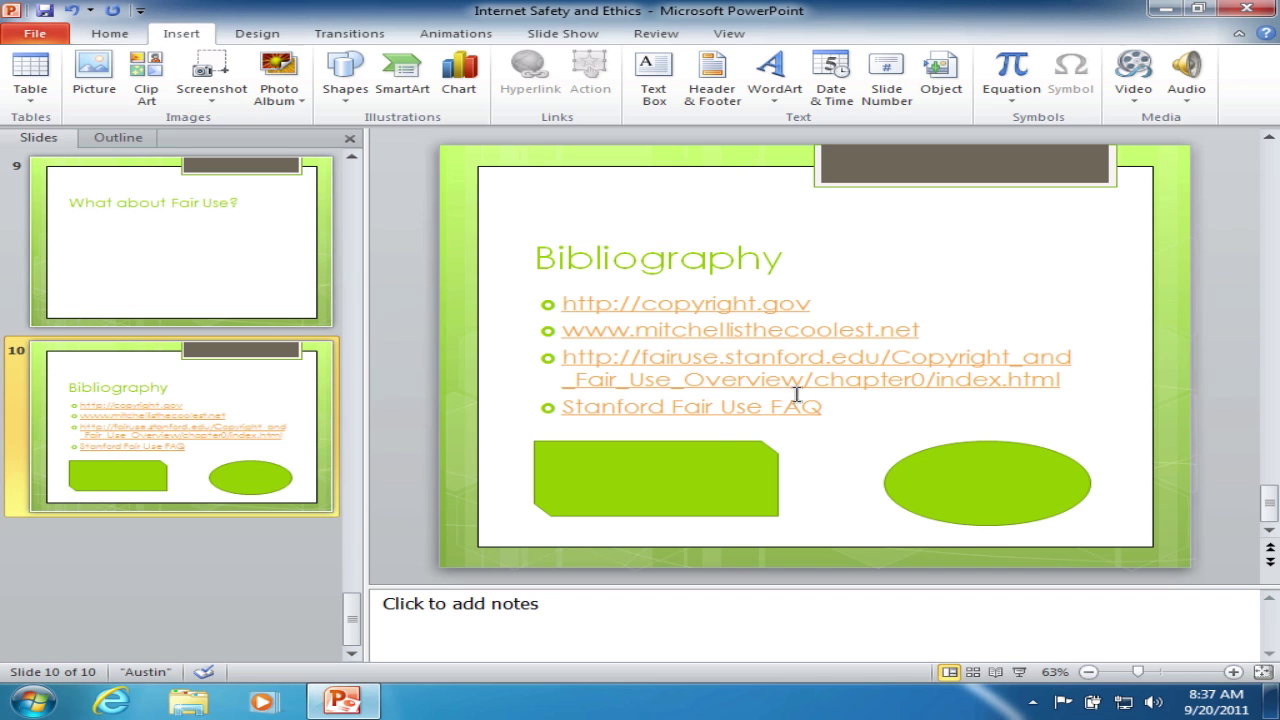
Select the oval and view its shortcut-menu hyperlink options, then dismiss them.
click(978, 493)
right_click(978, 490)
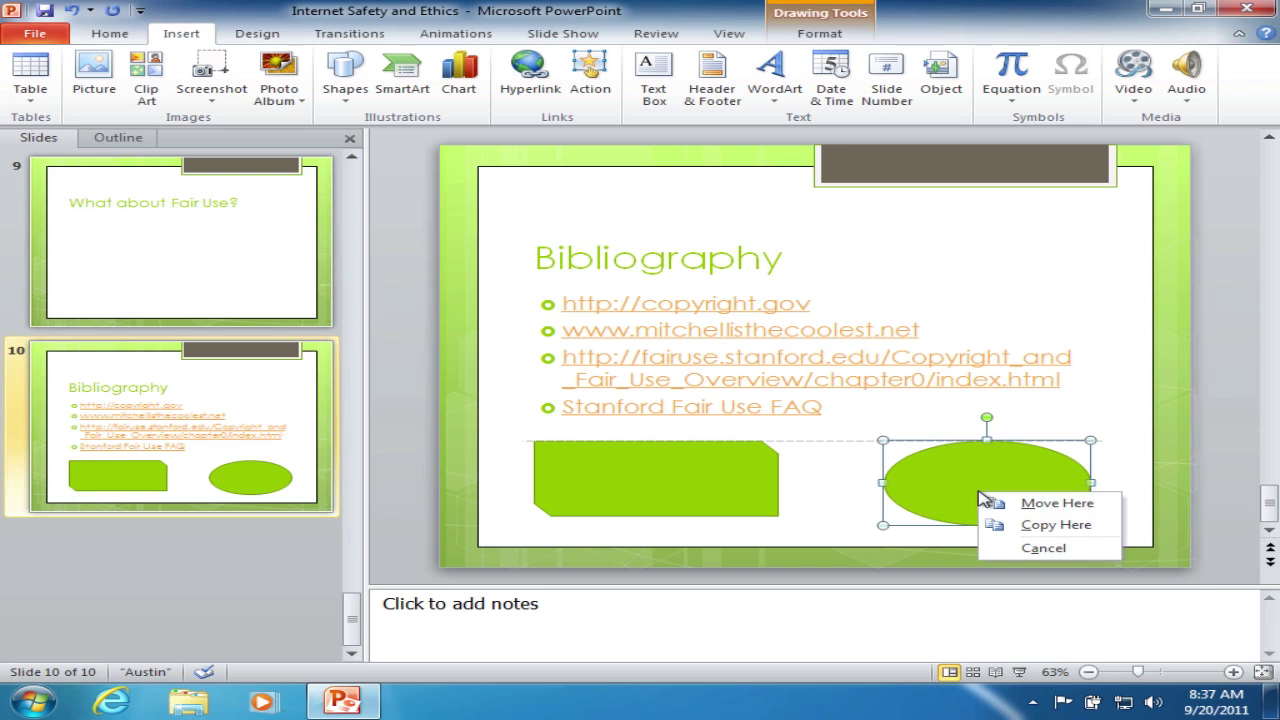
key(Escape)
right_click(965, 489)
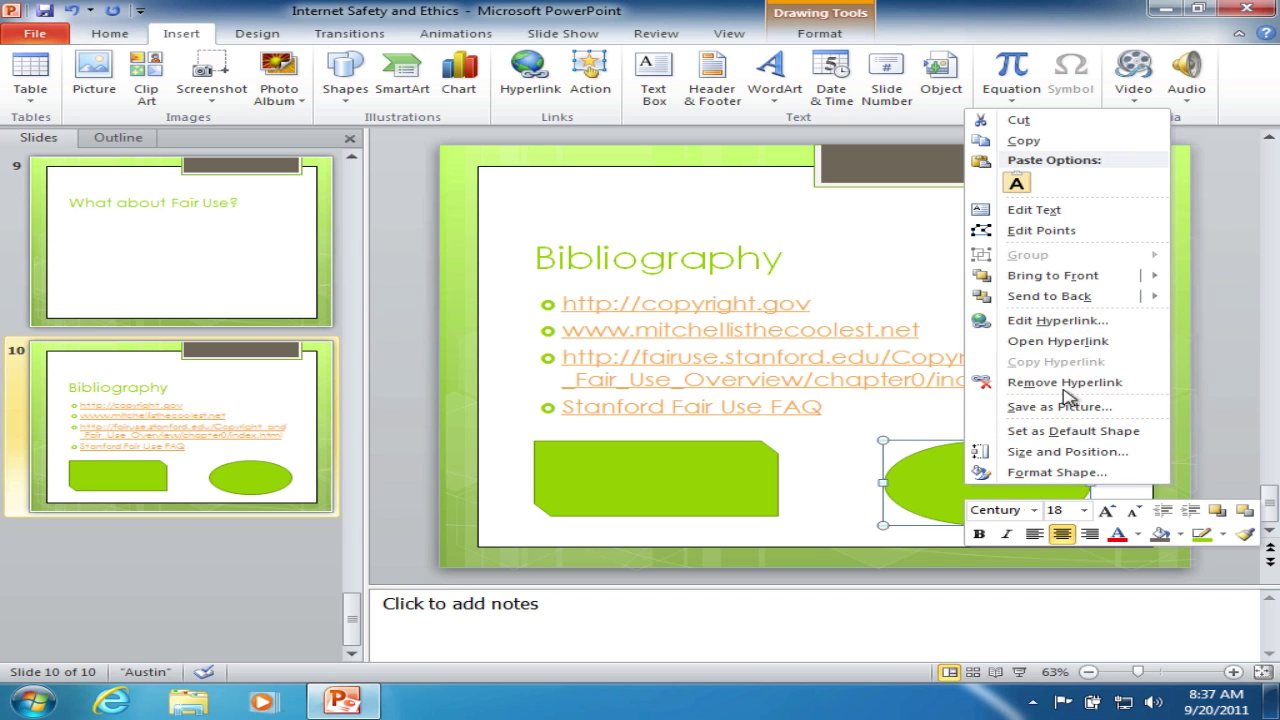
click(842, 475)
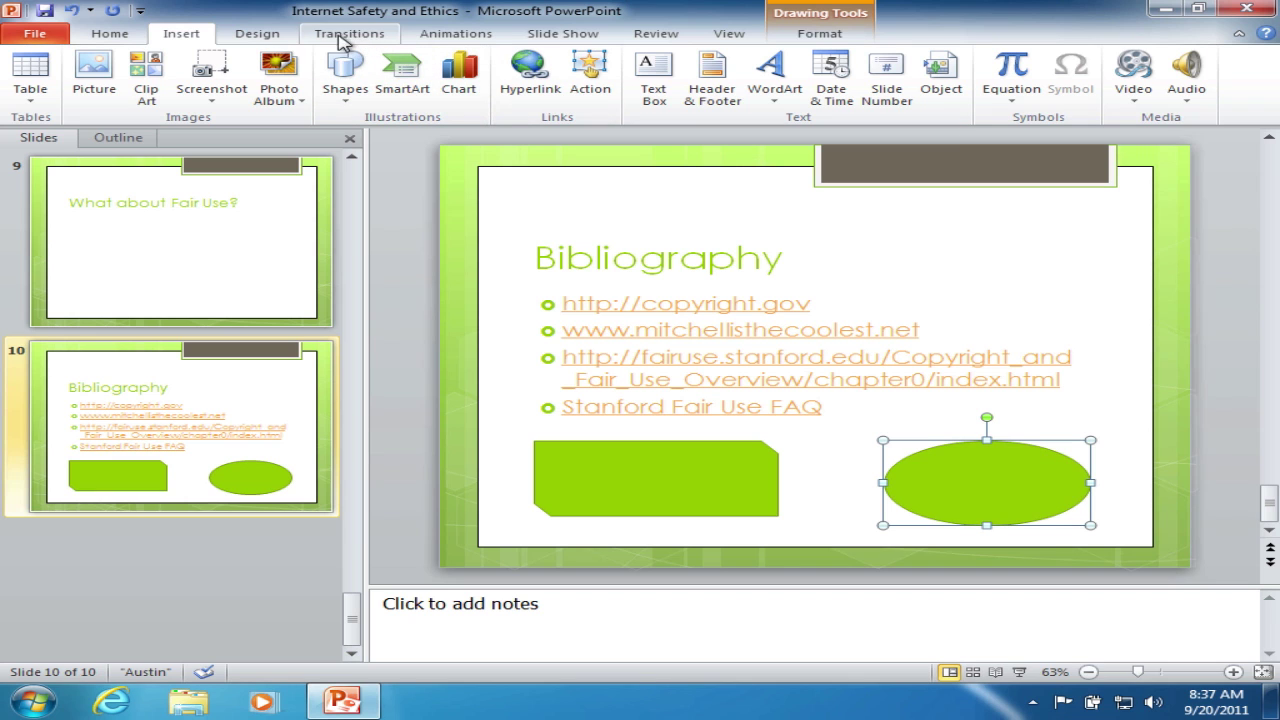
click(530, 70)
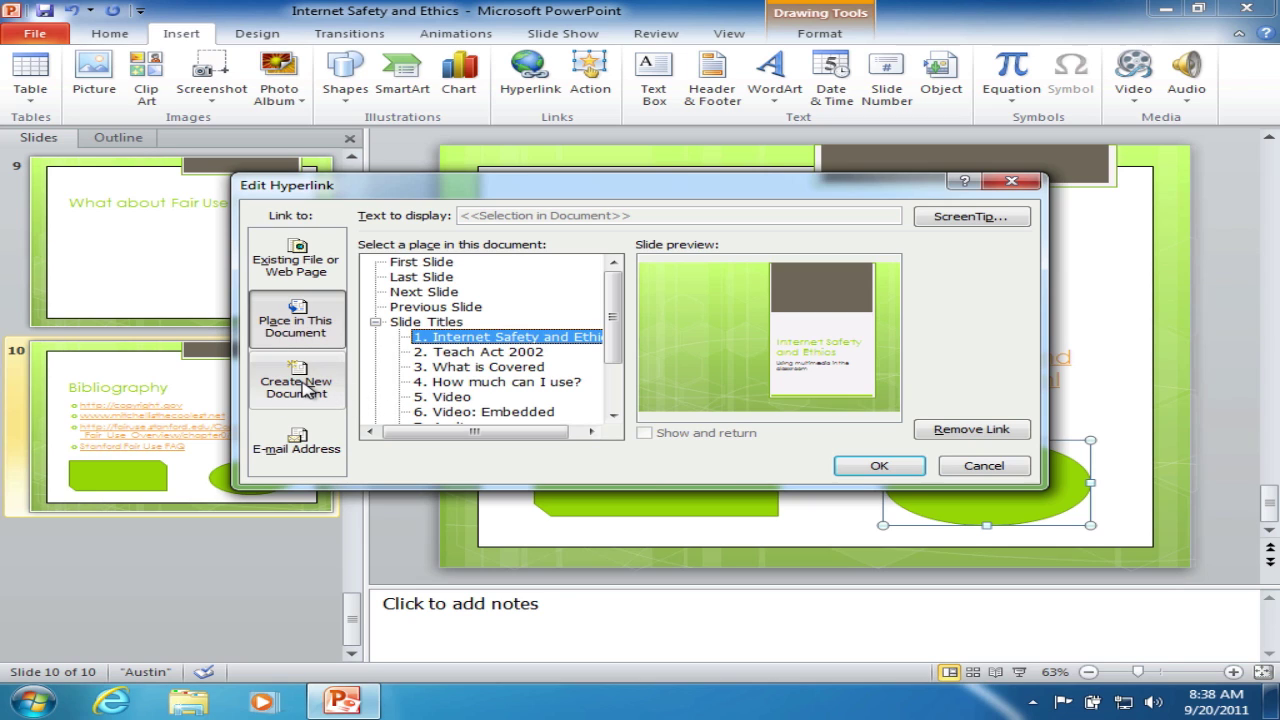
click(308, 389)
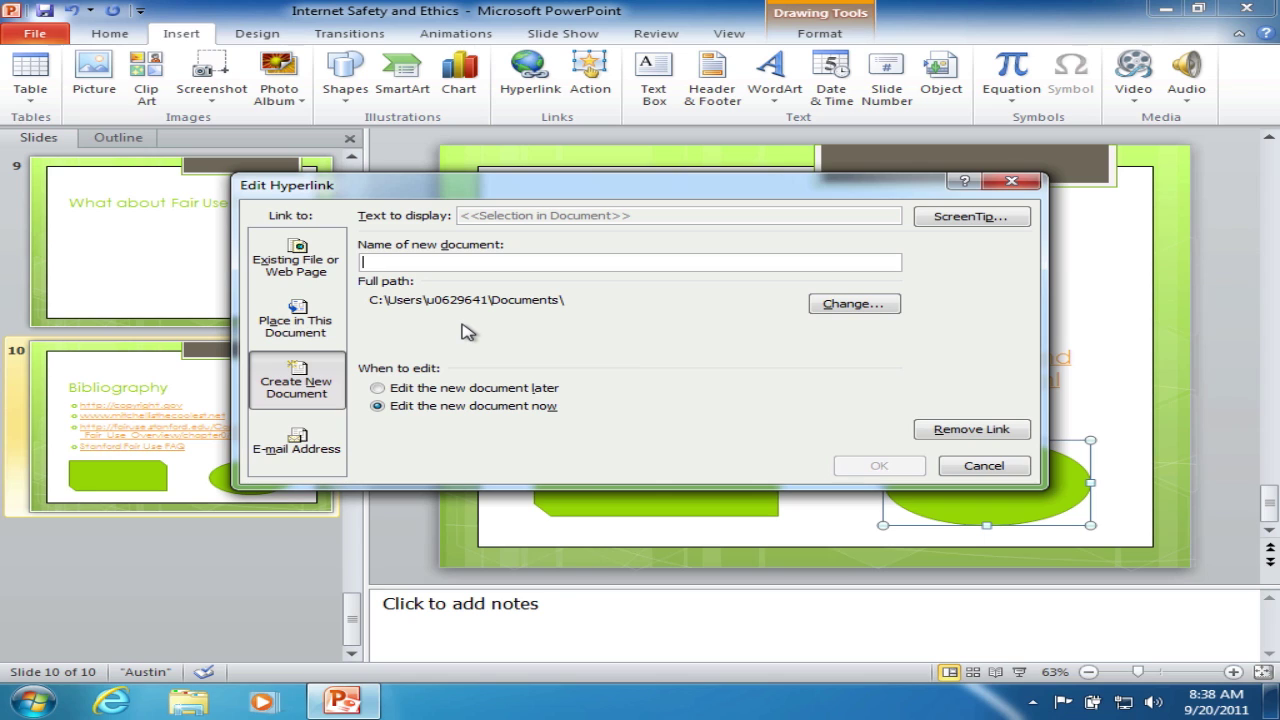
click(297, 447)
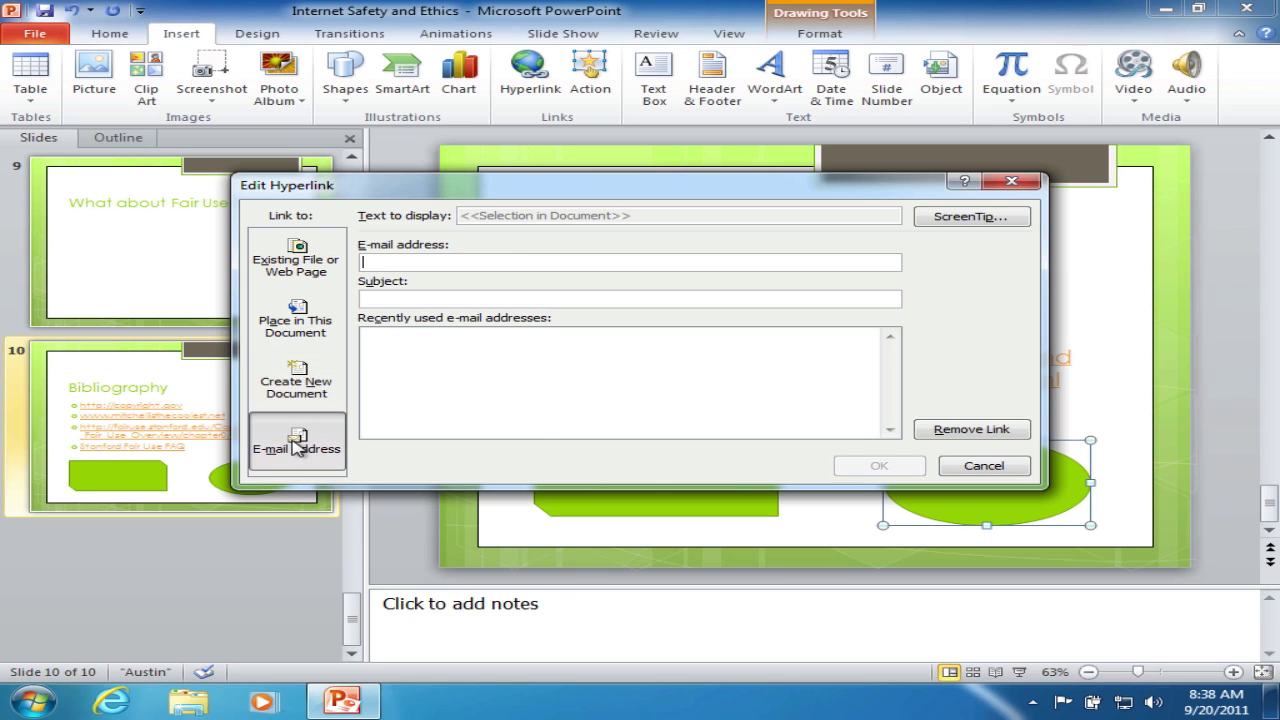
click(985, 467)
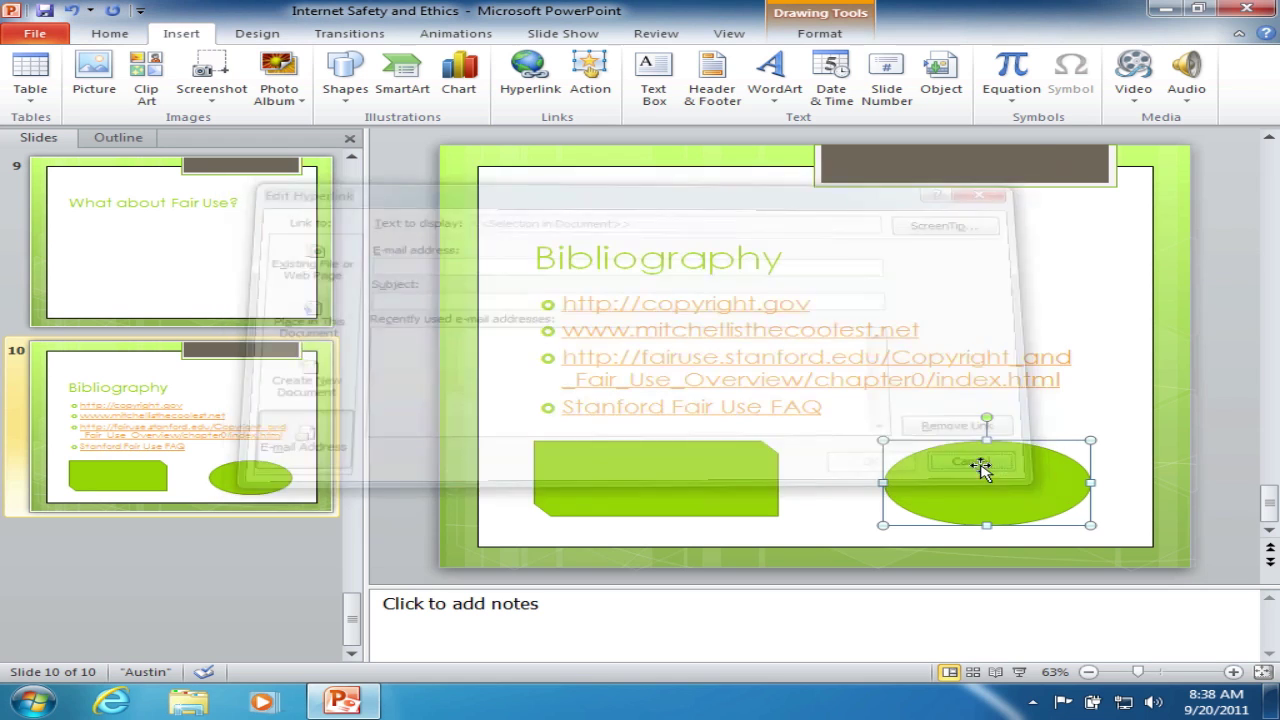
click(1122, 425)
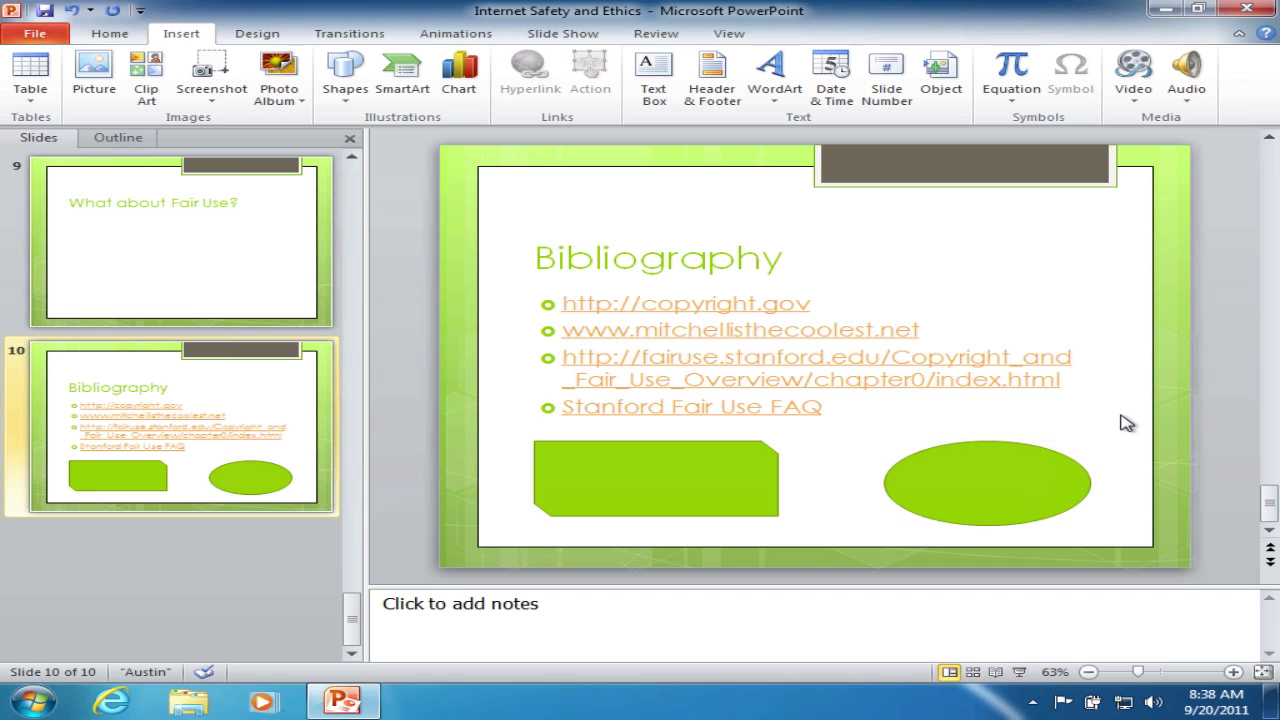